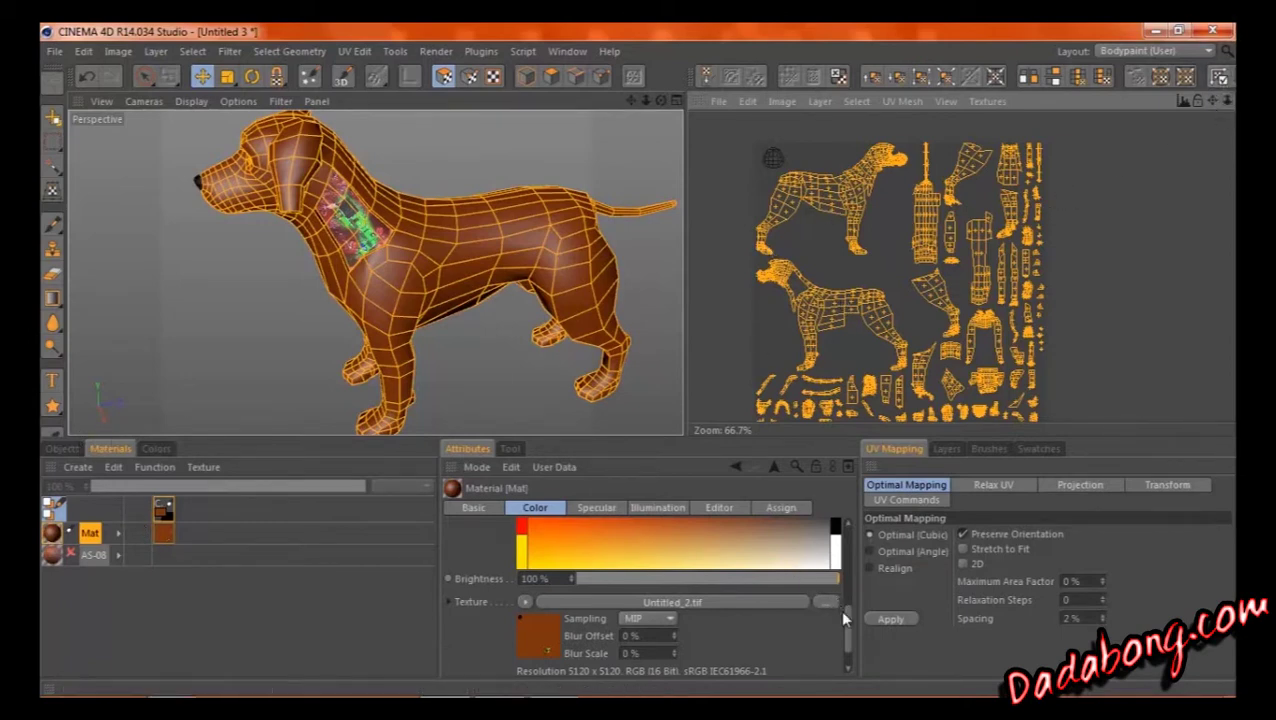
Show Untitled_2.tif behind the dog's UVs and zoom in on the painted neck patch.
{"action": "left_click_drag", "start_coordinate": [844, 625], "coordinate": [847, 635]}
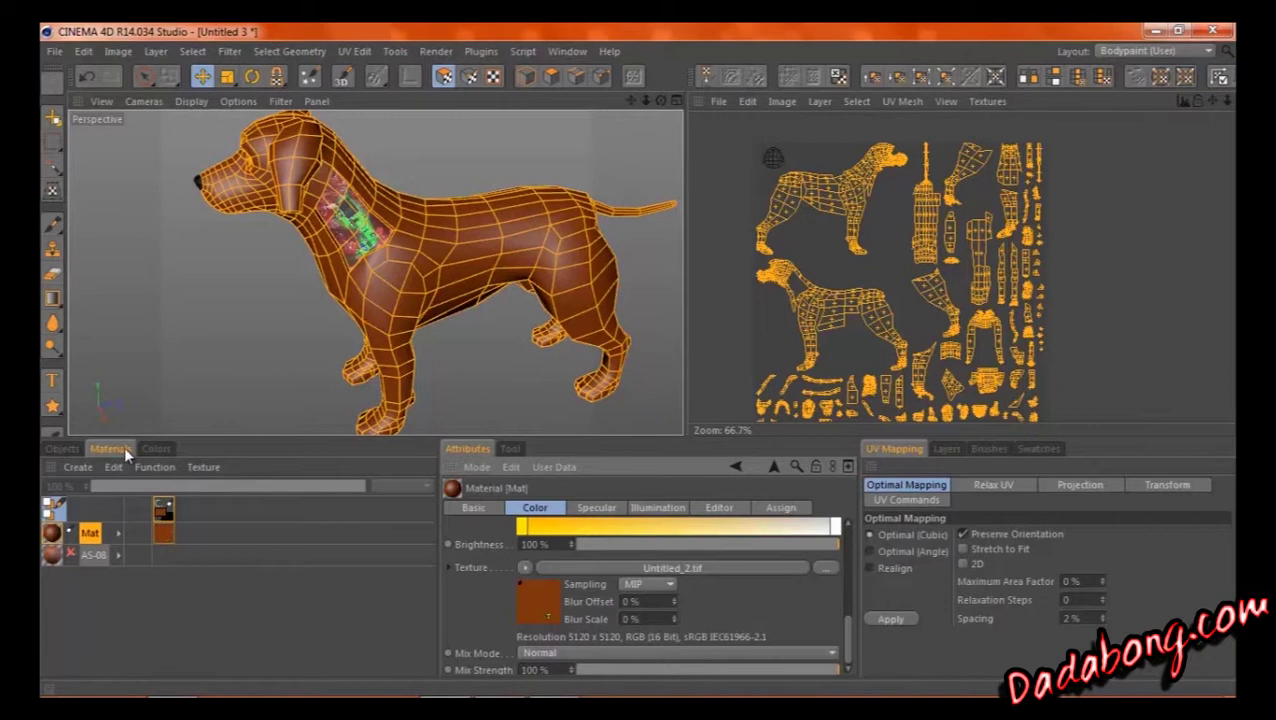
{"action": "left_click", "coordinate": [53, 536]}
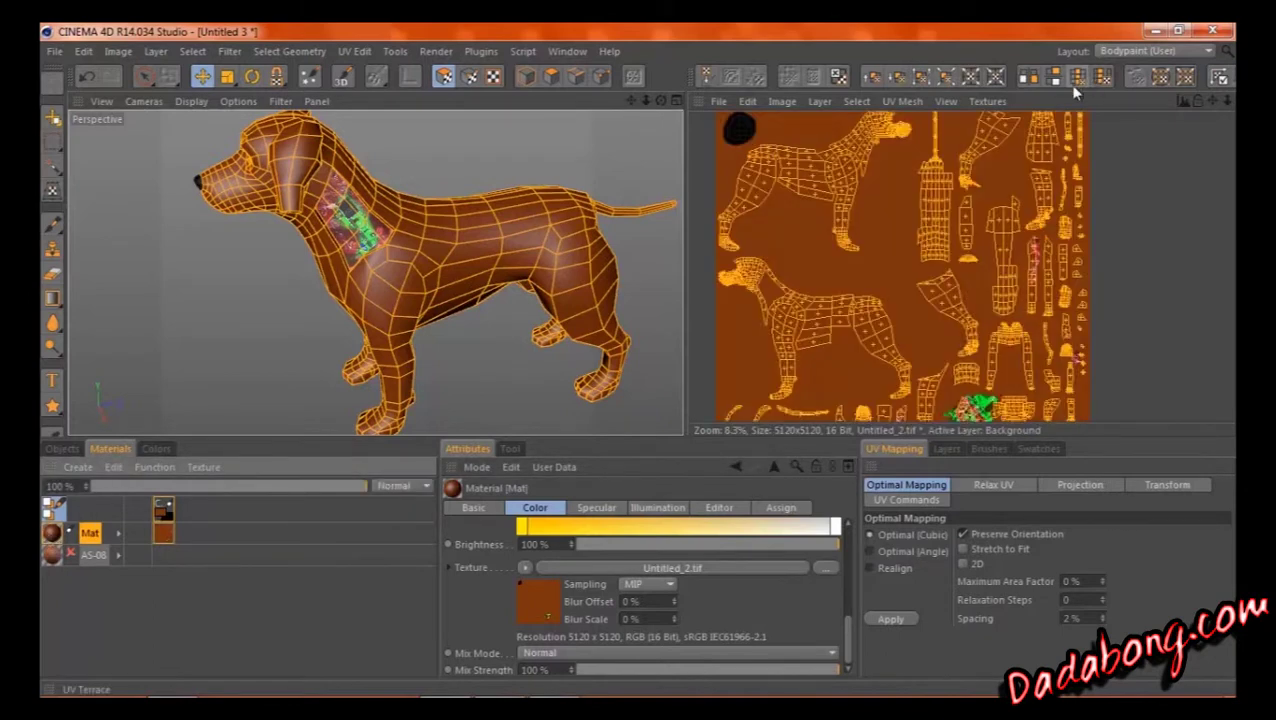
{"action": "scroll", "coordinate": [971, 336], "scroll_direction": "down", "scroll_amount": 3}
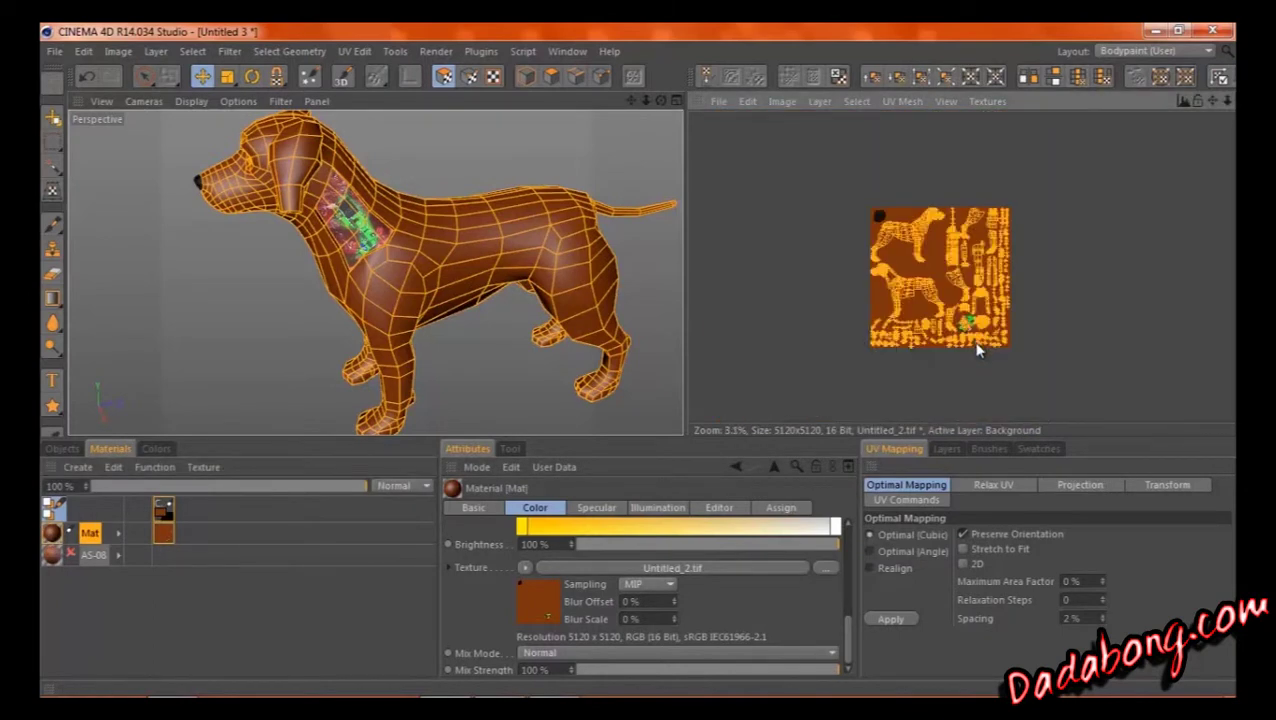
{"action": "scroll", "coordinate": [973, 341], "scroll_direction": "up", "scroll_amount": 5}
{"action": "scroll", "coordinate": [973, 341], "scroll_direction": "up", "scroll_amount": 2}
{"action": "left_click_drag", "start_coordinate": [1211, 101], "coordinate": [690, 362]}
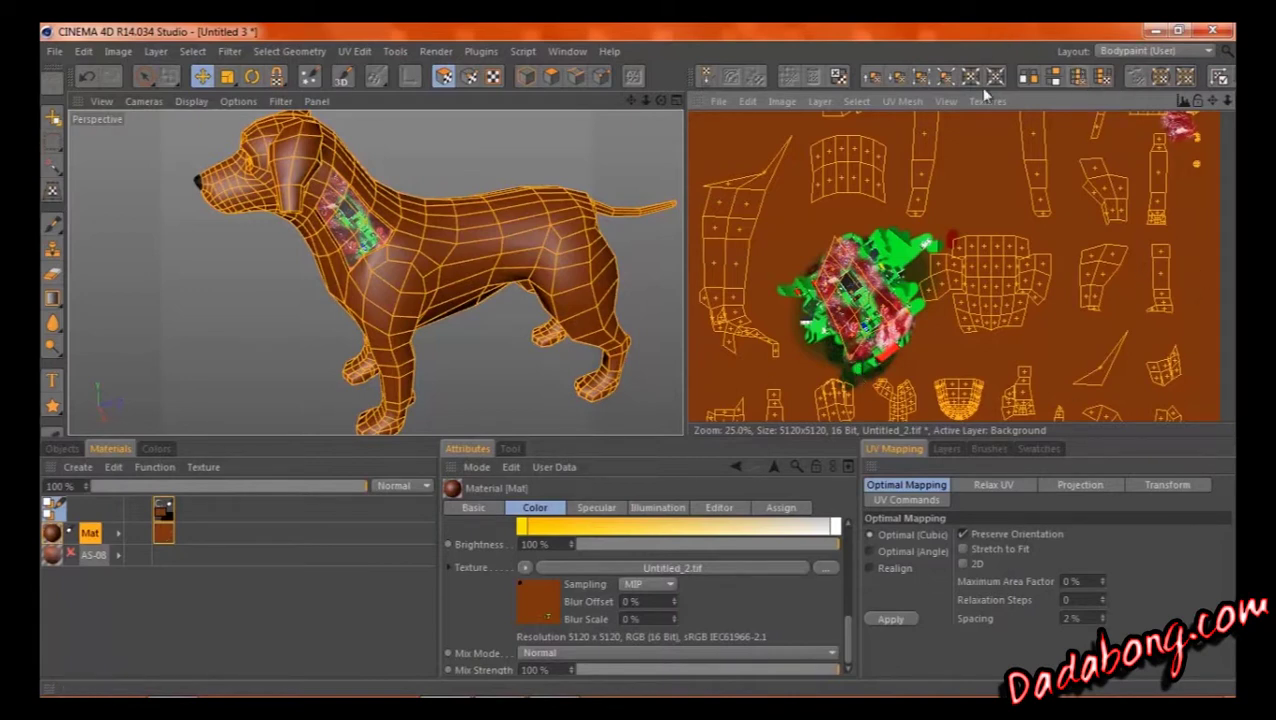
Create a new 5120×5120 texture named tutdog.
{"action": "left_click", "coordinate": [720, 101]}
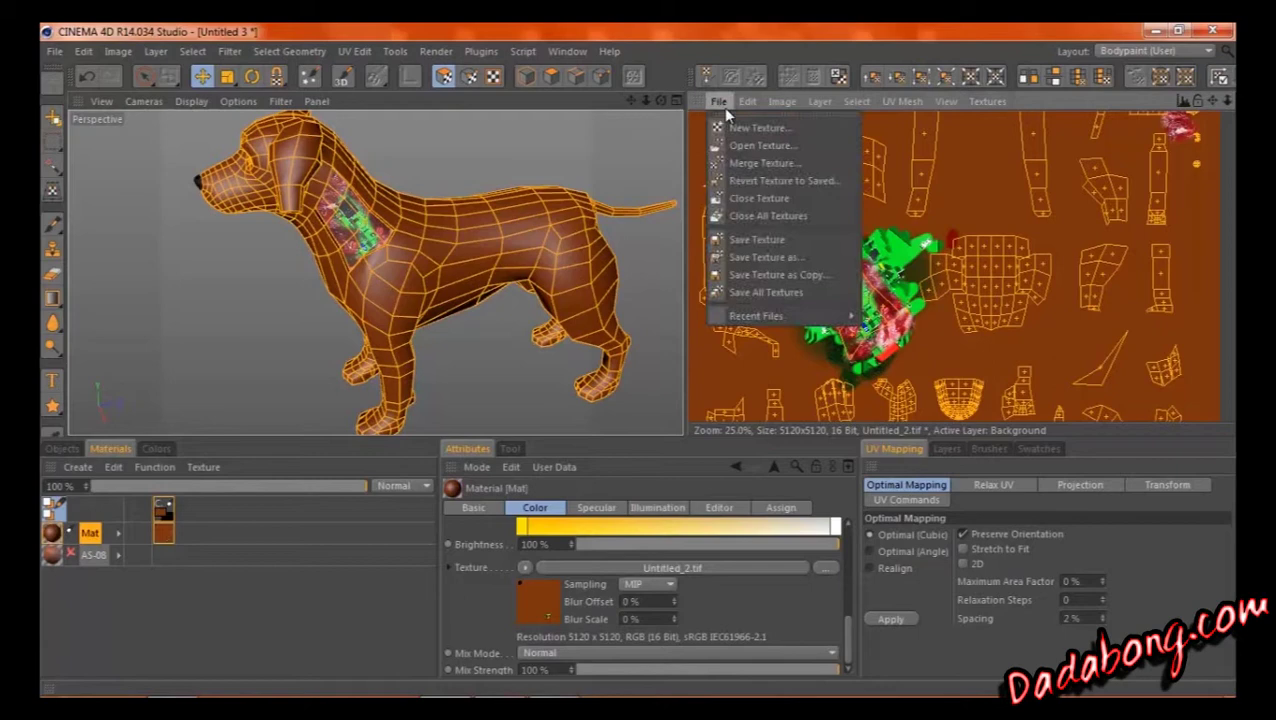
{"action": "left_click", "coordinate": [740, 128]}
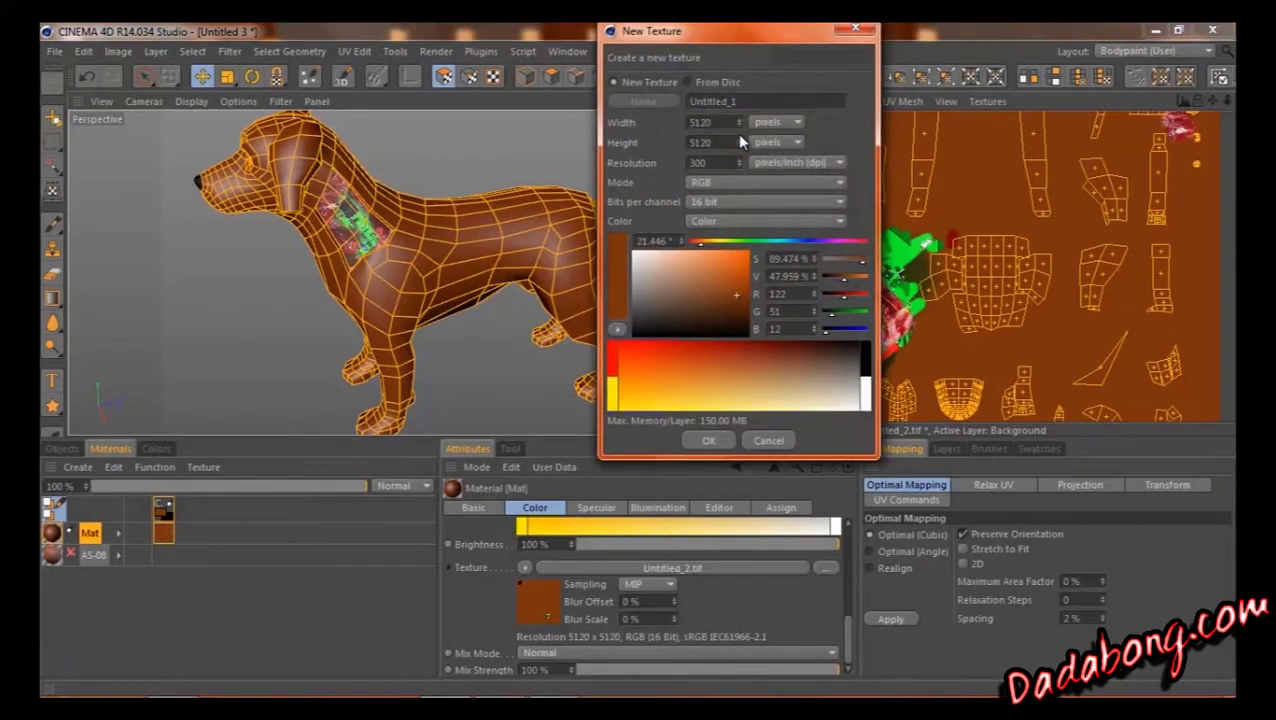
{"action": "double_click", "coordinate": [740, 100]}
{"action": "type", "text": "tutdog"}
{"action": "left_click", "coordinate": [708, 442]}
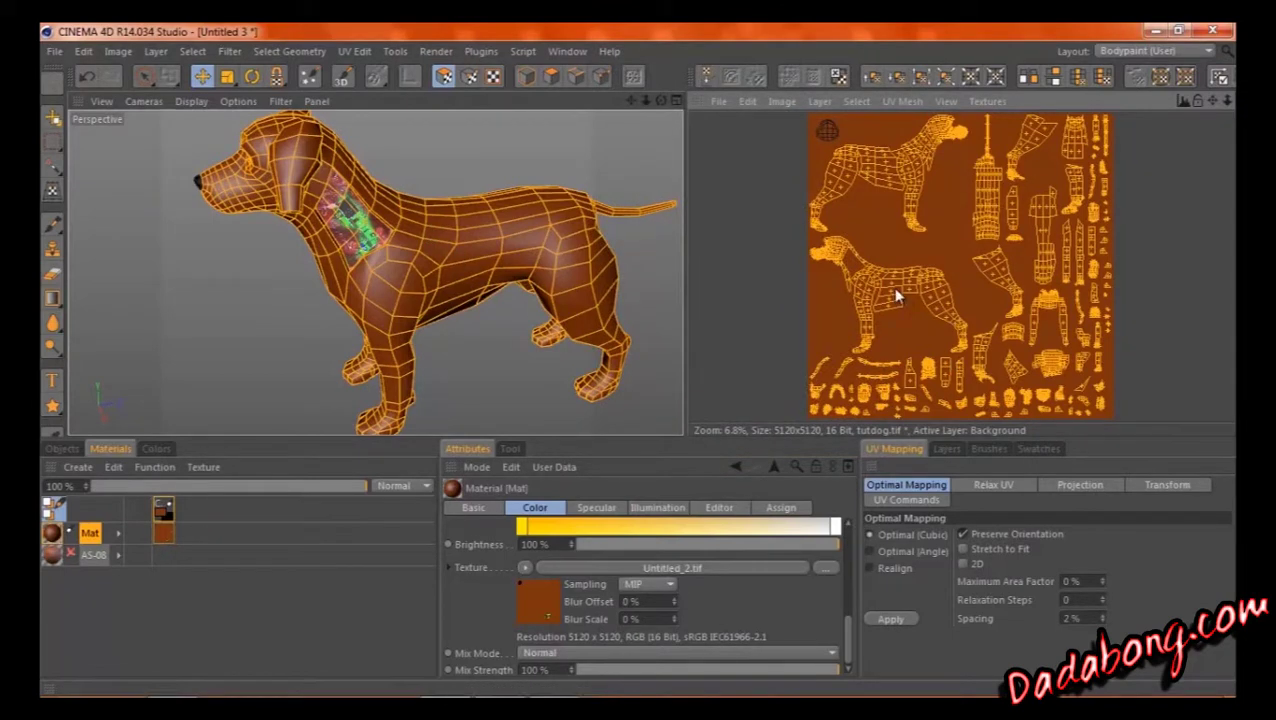
Load tutdog.tif from Bitmaps into the Mat material's Color texture slot.
{"action": "left_click", "coordinate": [526, 567]}
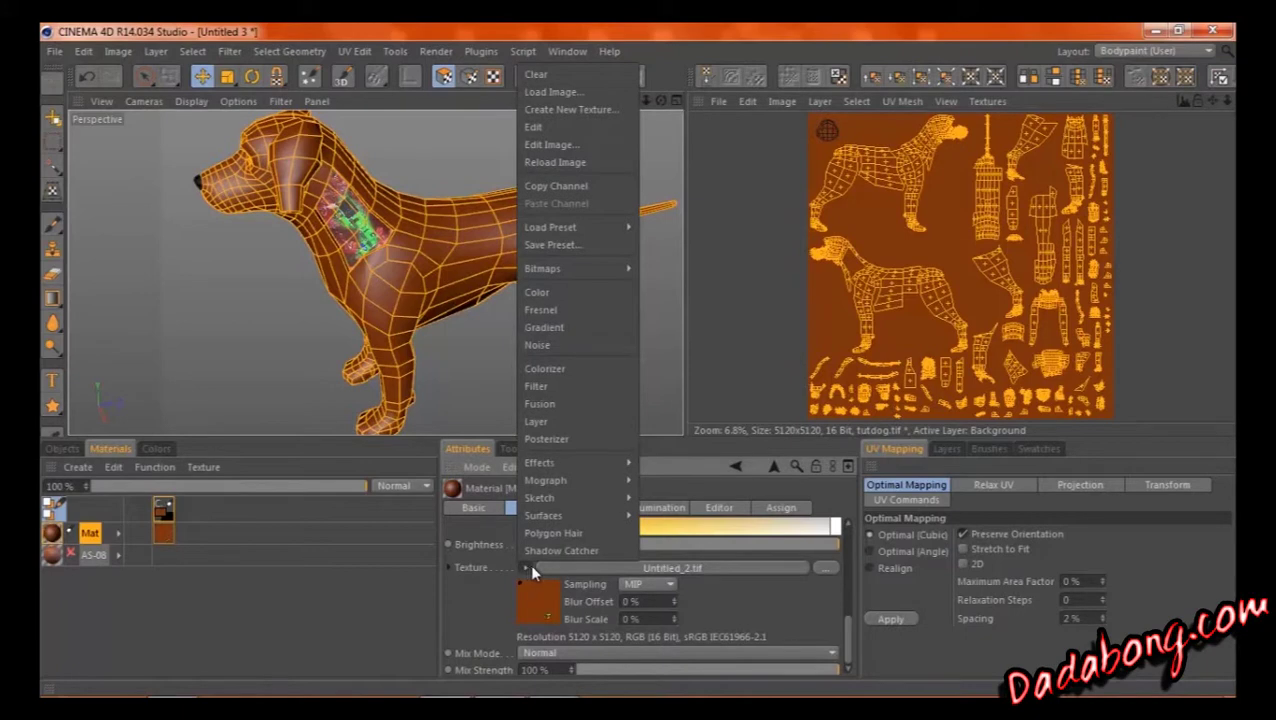
{"action": "mouse_move", "coordinate": [599, 270]}
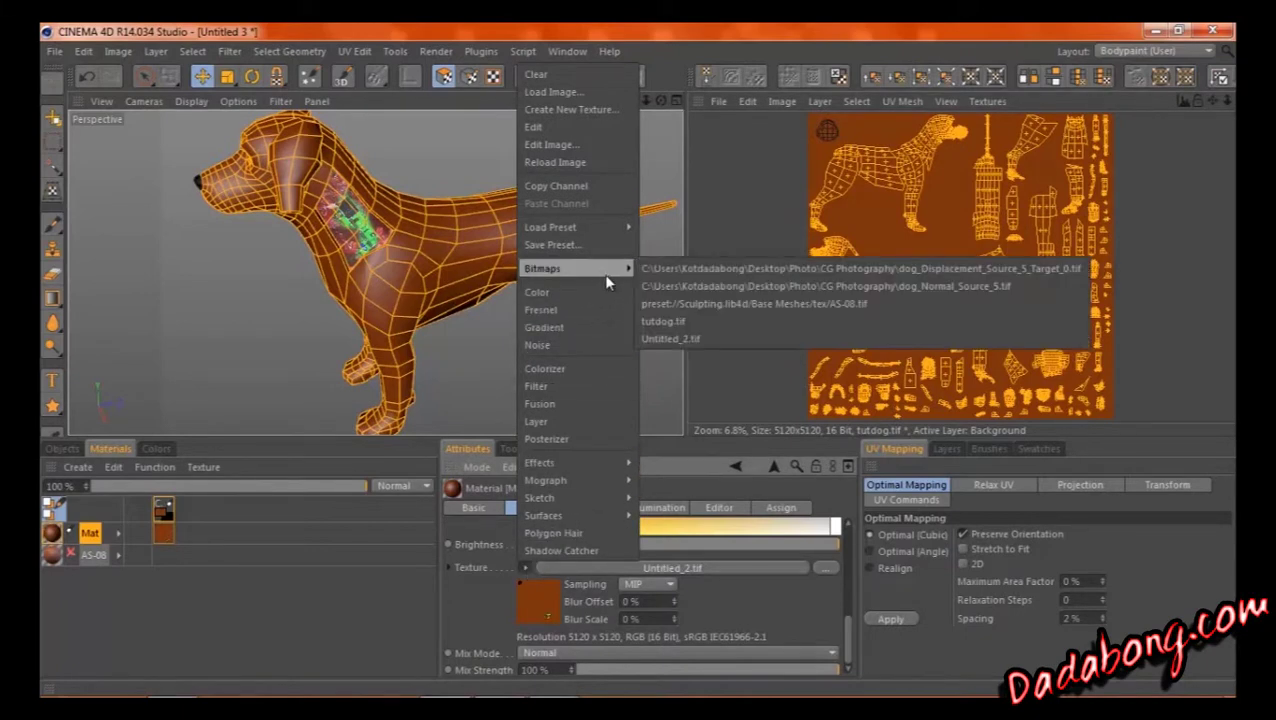
{"action": "left_click", "coordinate": [678, 322]}
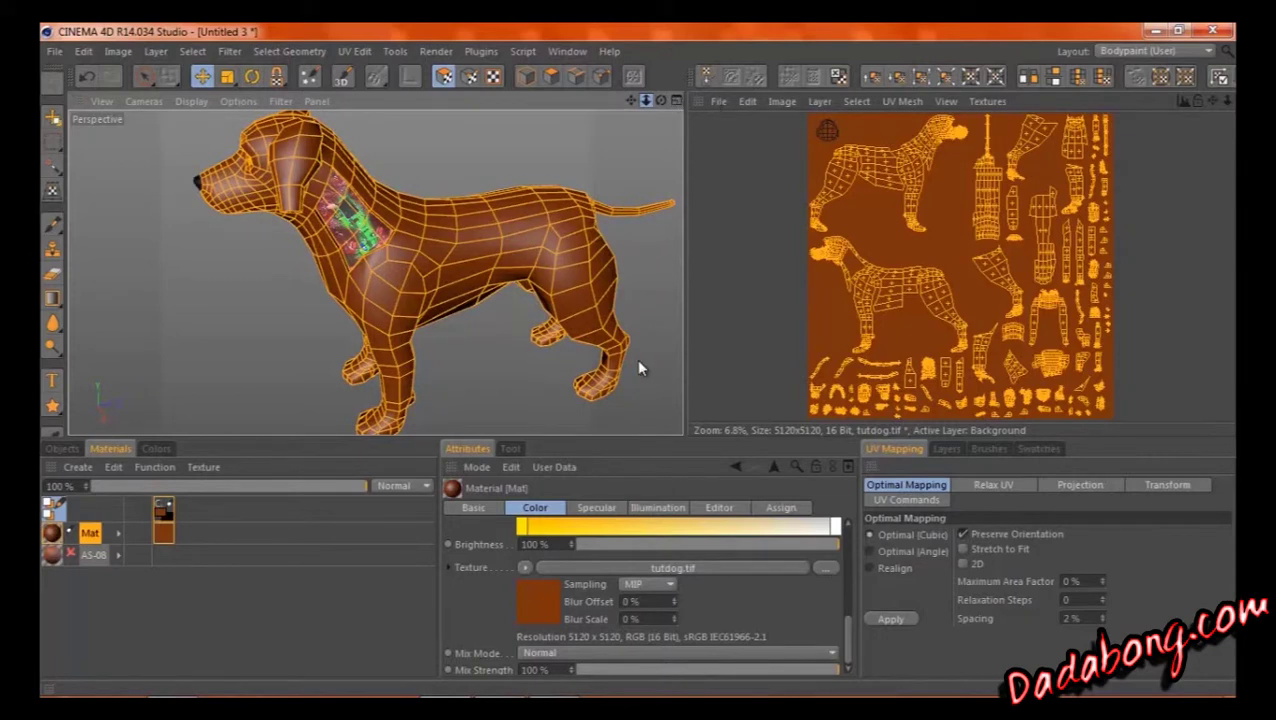
Render a preview of the textured dog, then orbit to look under its neck.
{"action": "scroll", "coordinate": [638, 368], "scroll_direction": "up", "scroll_amount": 2}
{"action": "scroll", "coordinate": [638, 368], "scroll_direction": "down", "scroll_amount": 4}
{"action": "scroll", "coordinate": [638, 368], "scroll_direction": "up", "scroll_amount": 7}
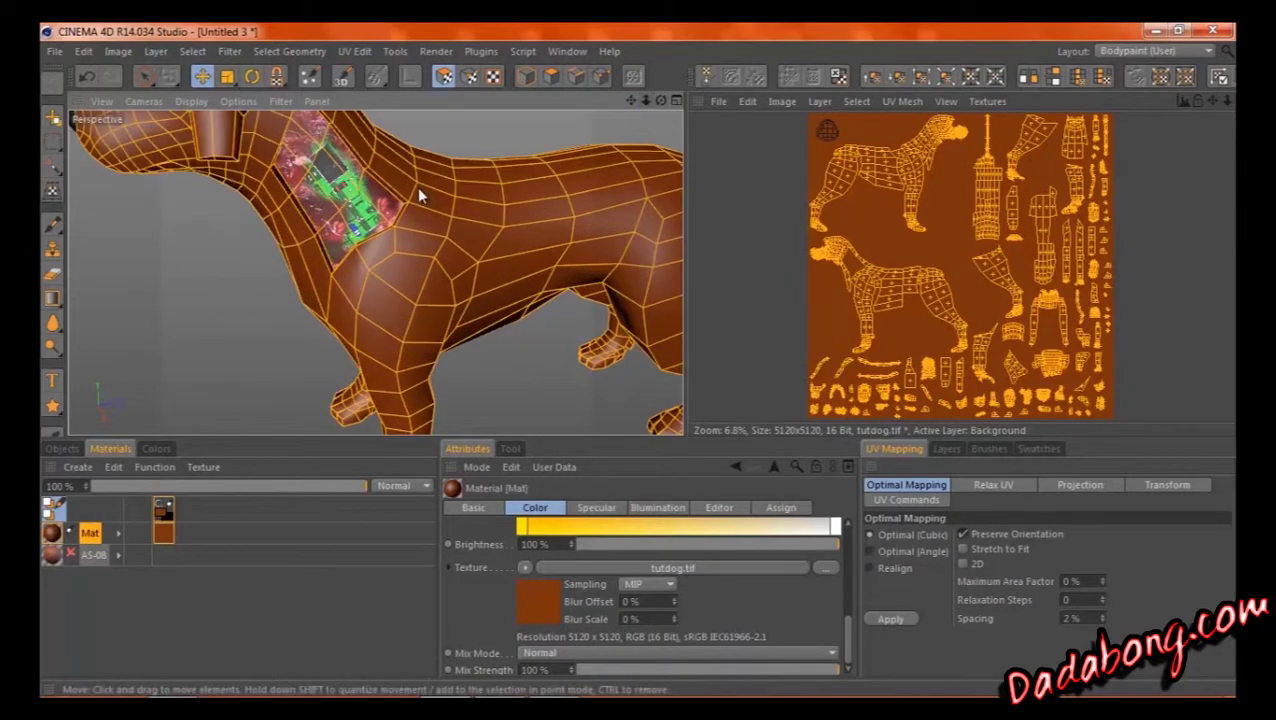
{"action": "key", "text": "ctrl+r"}
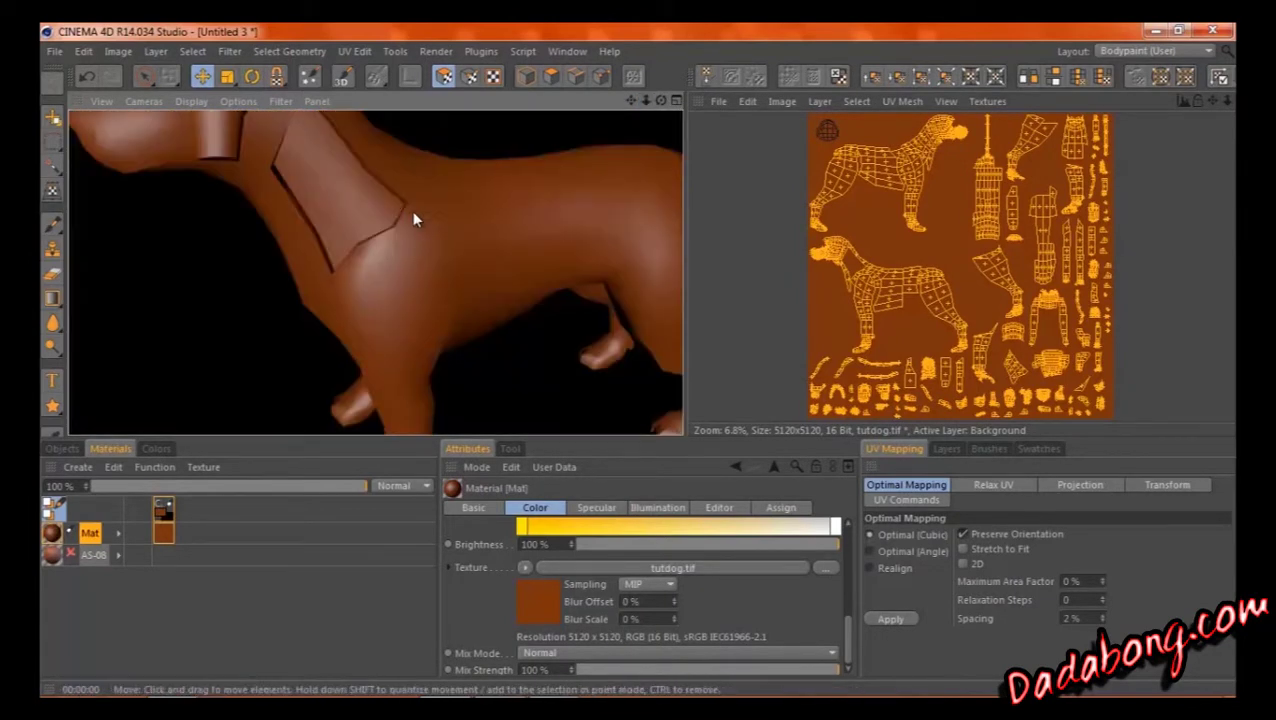
{"action": "left_click", "coordinate": [644, 120]}
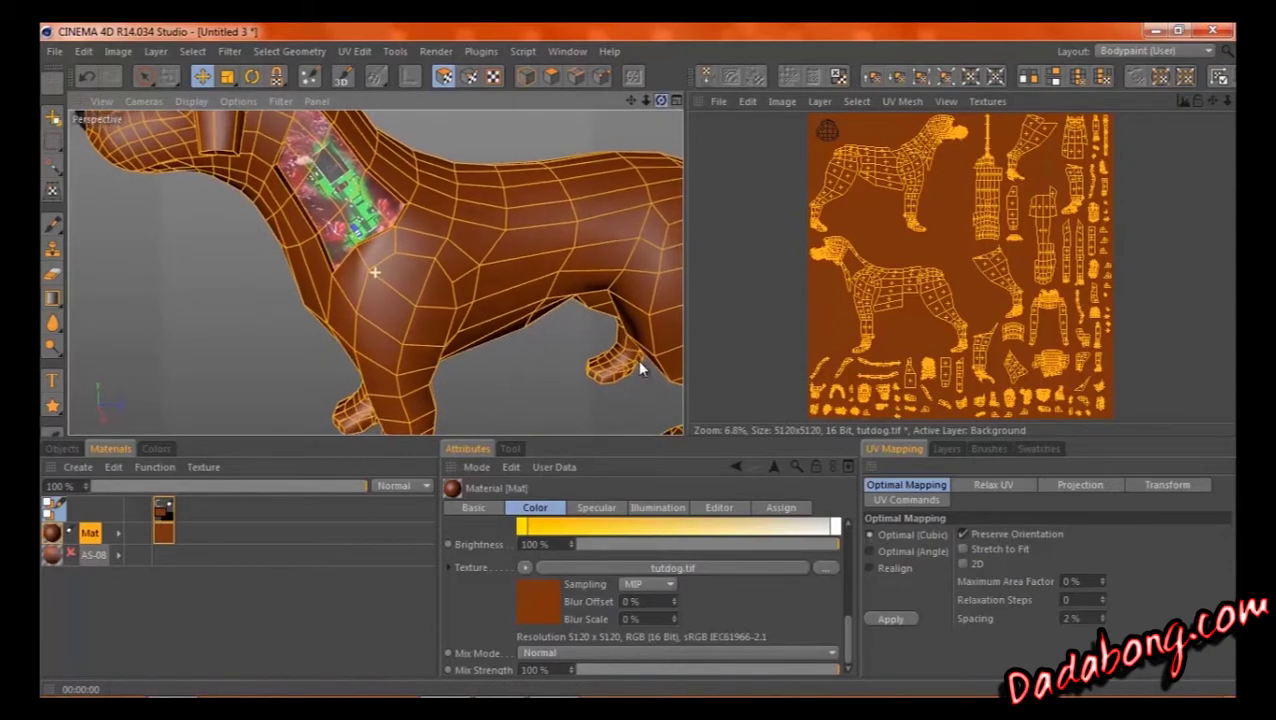
{"action": "left_click_drag", "start_coordinate": [637, 359], "coordinate": [637, 359], "text": "alt"}
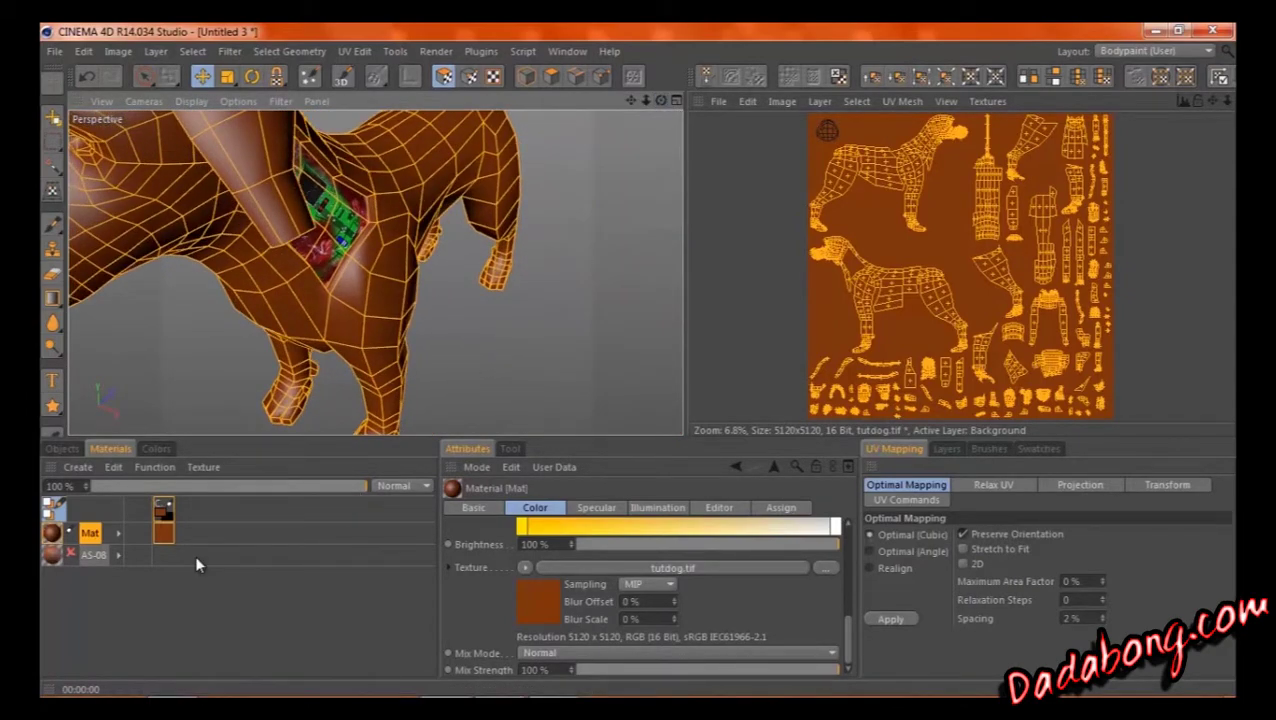
{"action": "scroll", "coordinate": [975, 278], "scroll_direction": "down", "scroll_amount": 5}
{"action": "scroll", "coordinate": [968, 288], "scroll_direction": "up", "scroll_amount": 6}
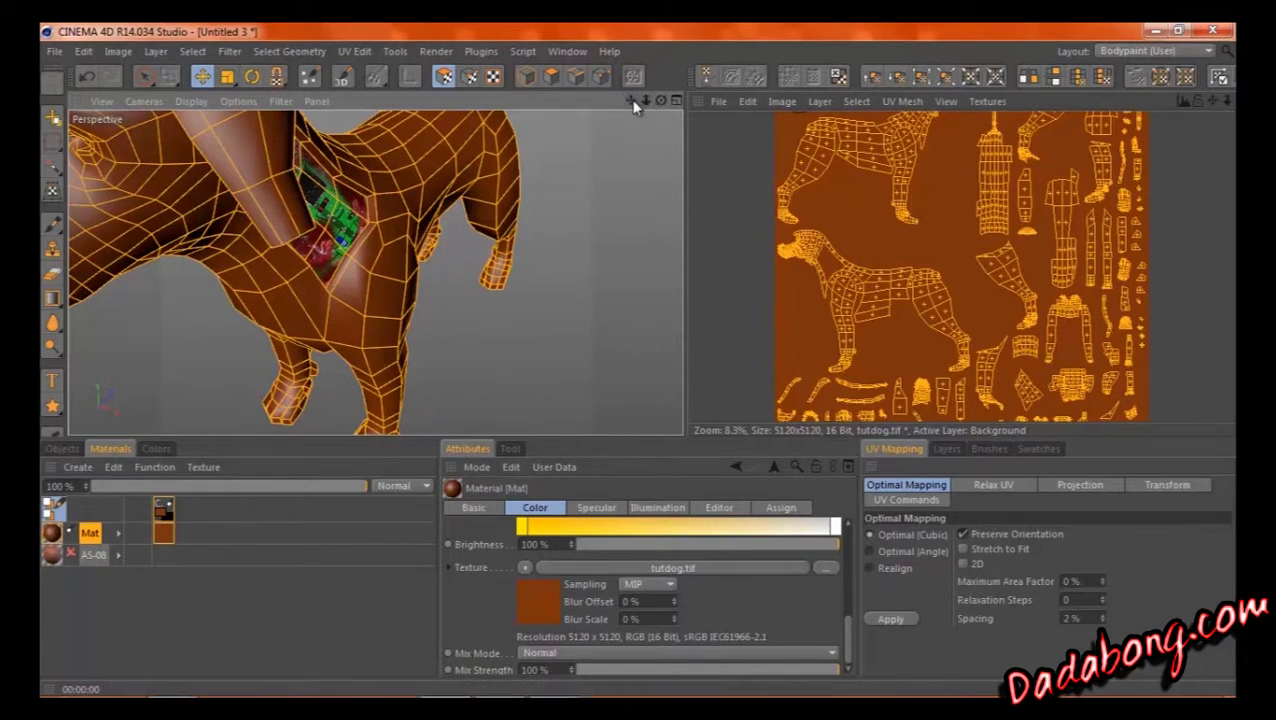
Render again facing the dog's head, reframe head and chest, and enlarge the viewport.
{"action": "left_click_drag", "start_coordinate": [633, 104], "coordinate": [641, 369]}
{"action": "key", "text": "ctrl+r"}
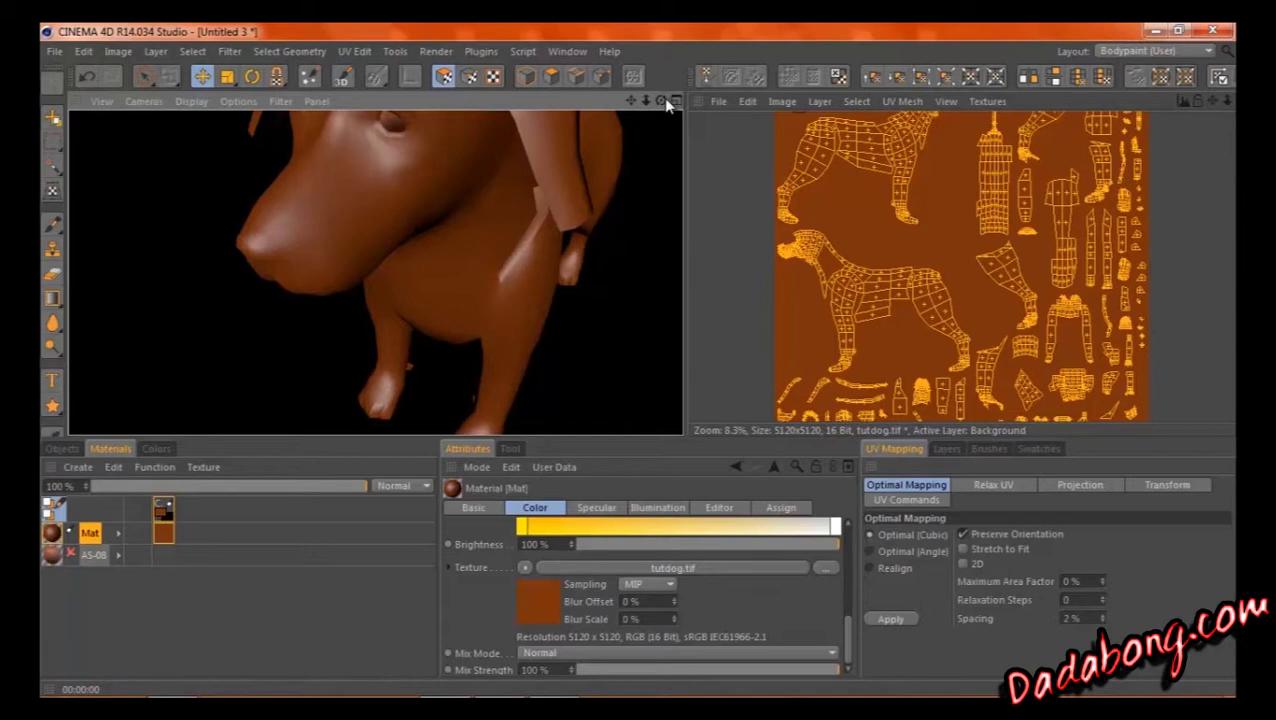
{"action": "left_click_drag", "start_coordinate": [660, 101], "coordinate": [638, 117]}
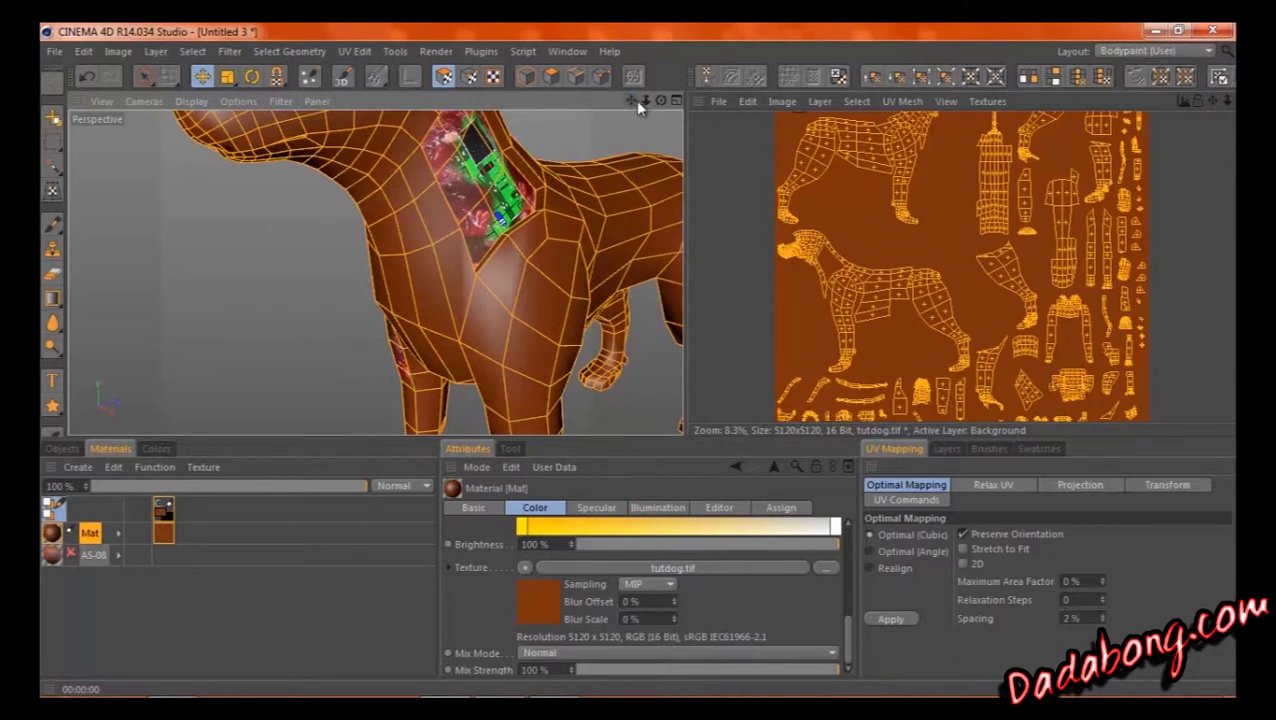
{"action": "mouse_move", "coordinate": [638, 369]}
{"action": "left_mouse_down"}
{"action": "mouse_move", "coordinate": [649, 364]}
{"action": "mouse_move", "coordinate": [642, 100]}
{"action": "mouse_move", "coordinate": [638, 369]}
{"action": "left_mouse_up"}
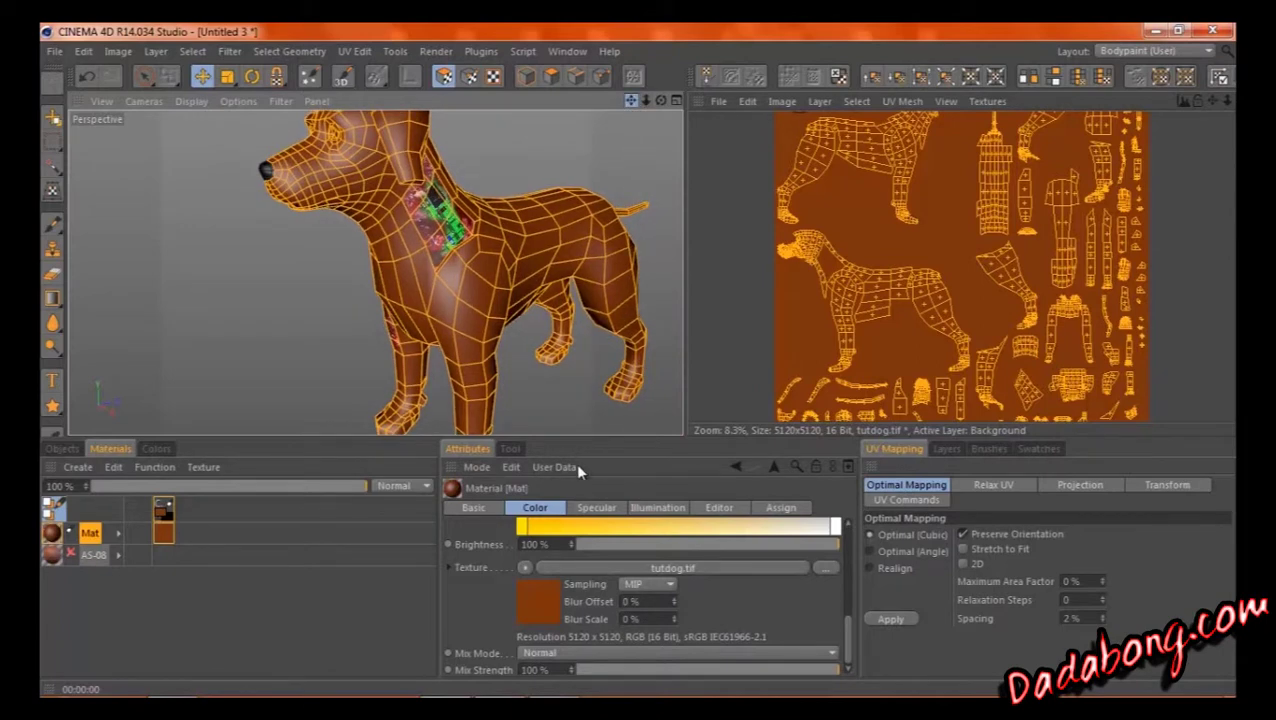
{"action": "left_click_drag", "start_coordinate": [632, 303], "coordinate": [628, 85]}
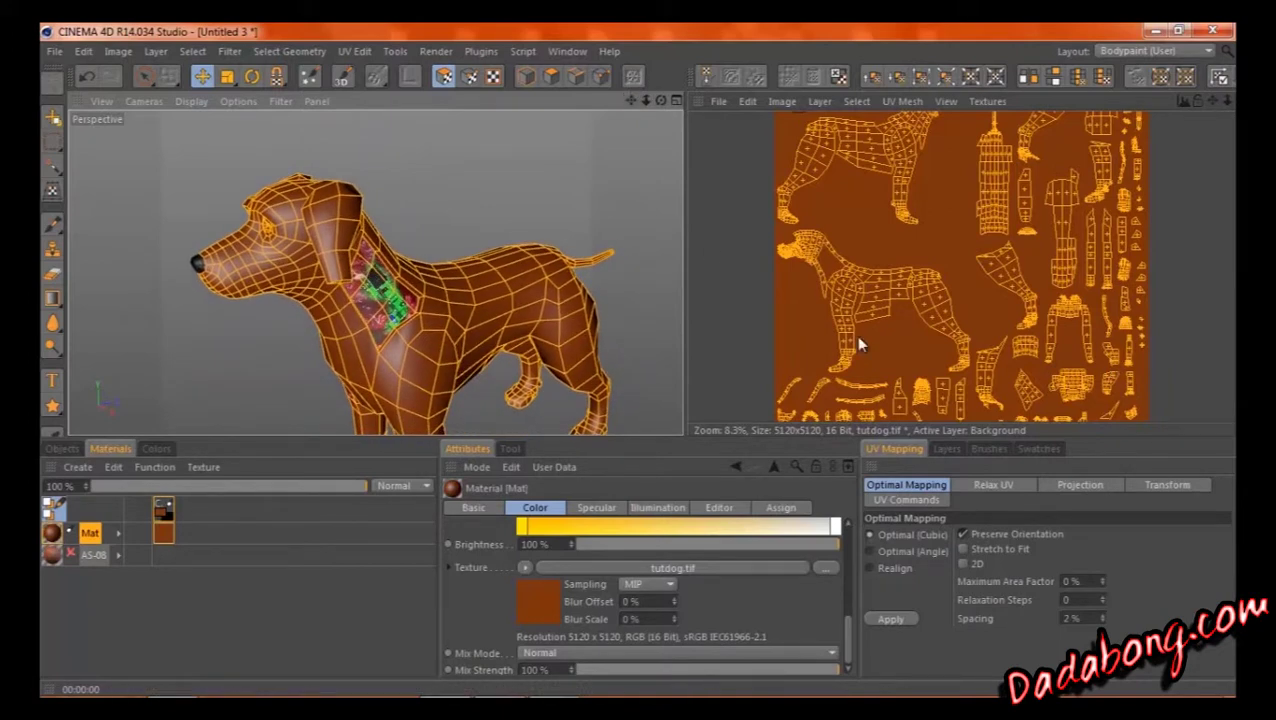
{"action": "left_click_drag", "start_coordinate": [686, 437], "coordinate": [686, 545]}
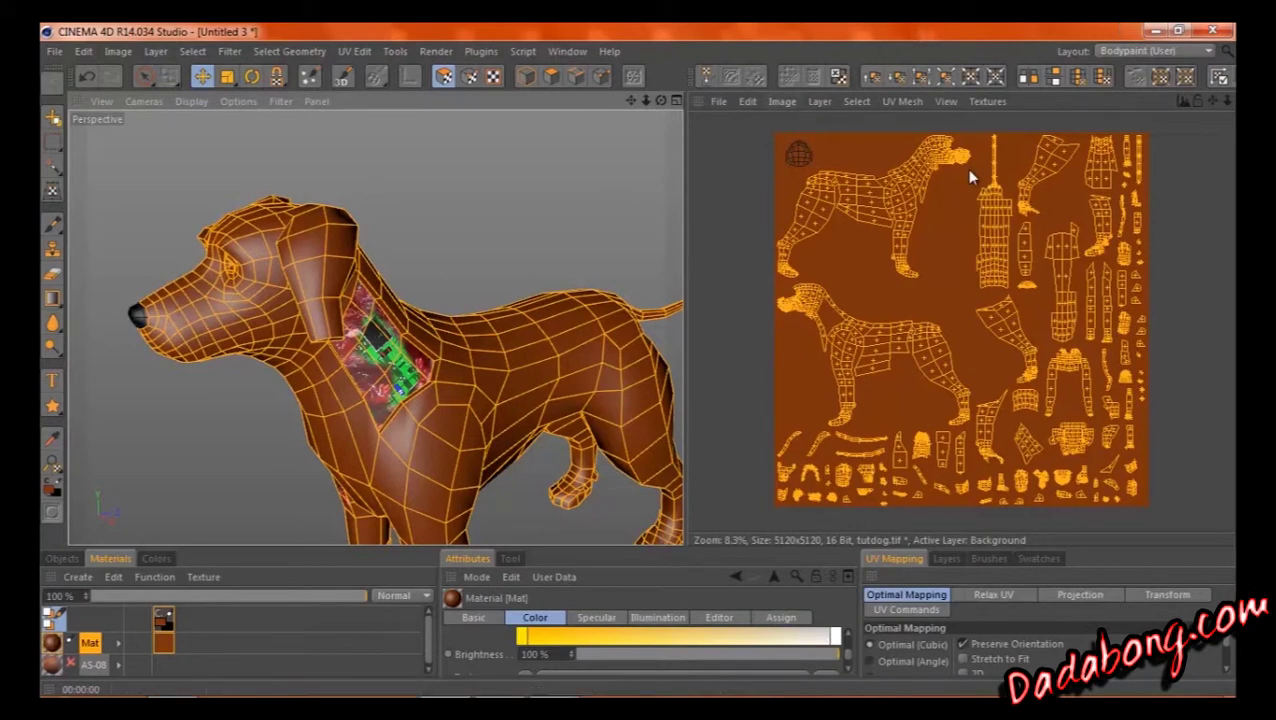
In the Layers tab, add an empty layer named Layer above tutdog's Background.
{"action": "scroll", "coordinate": [877, 168], "scroll_direction": "up", "scroll_amount": 1}
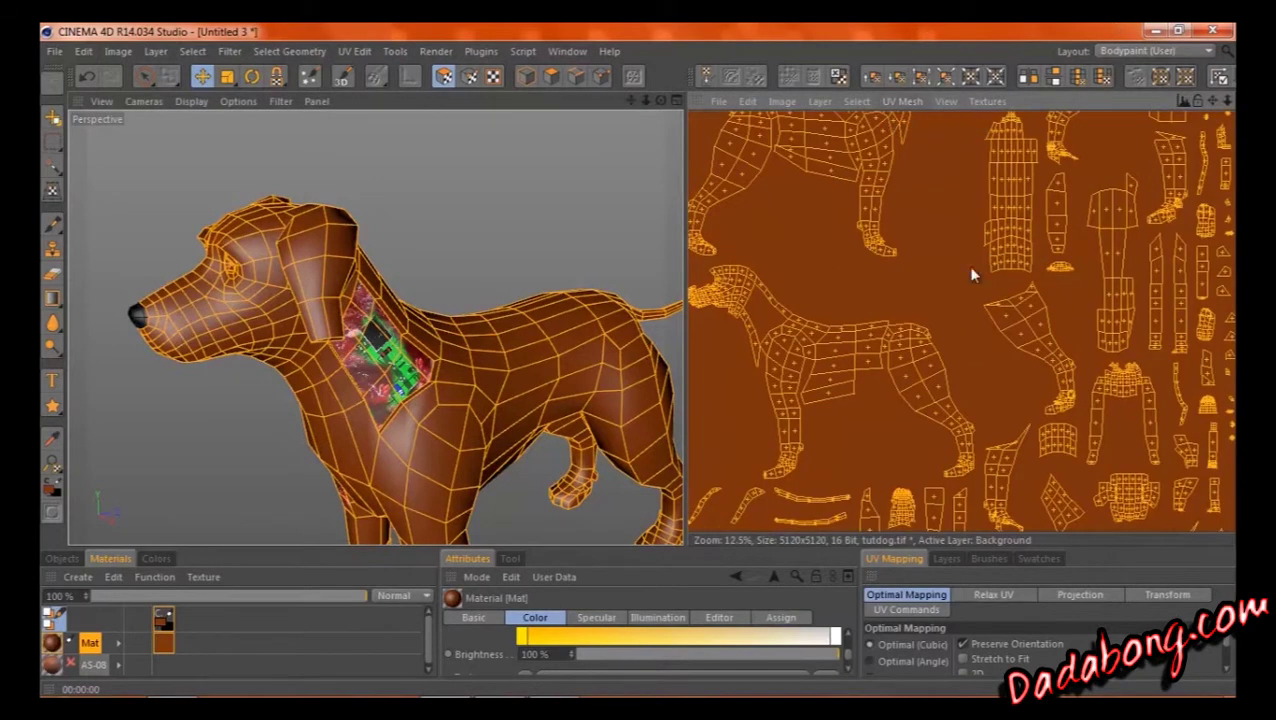
{"action": "scroll", "coordinate": [895, 318], "scroll_direction": "down", "scroll_amount": 2}
{"action": "scroll", "coordinate": [891, 310], "scroll_direction": "down", "scroll_amount": 1}
{"action": "scroll", "coordinate": [896, 301], "scroll_direction": "up", "scroll_amount": 2}
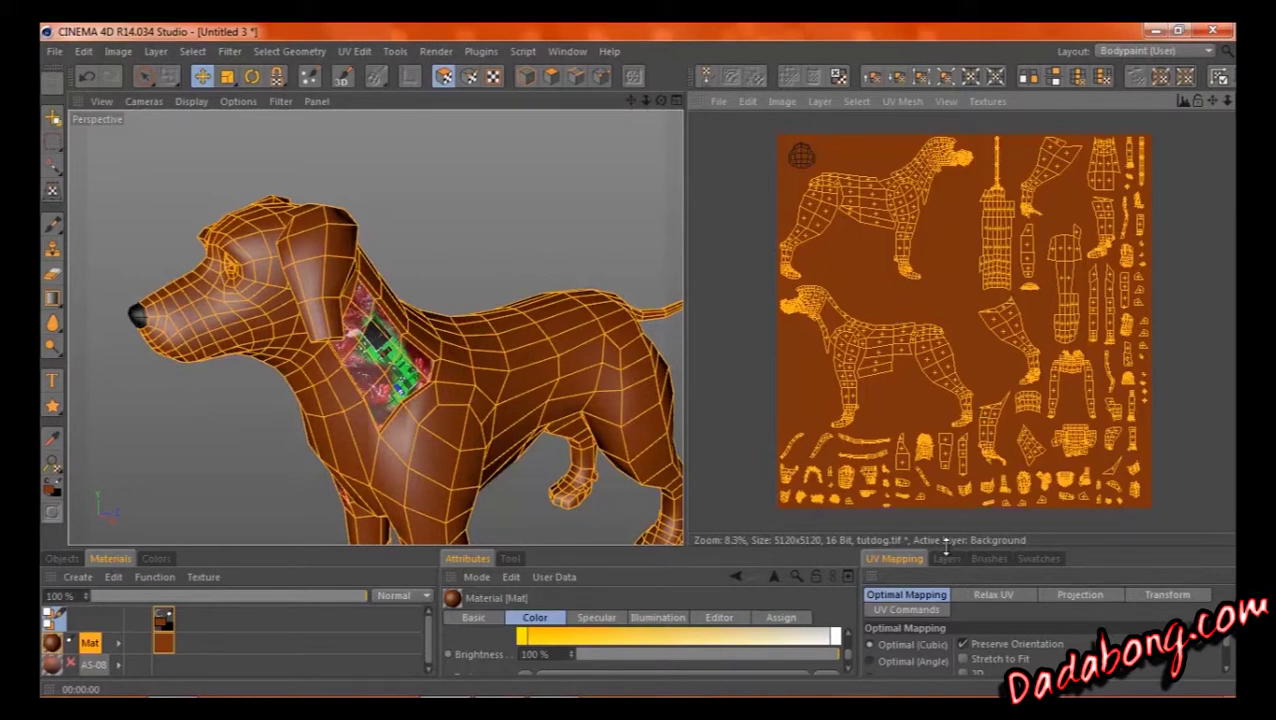
{"action": "left_click_drag", "start_coordinate": [945, 549], "coordinate": [924, 375]}
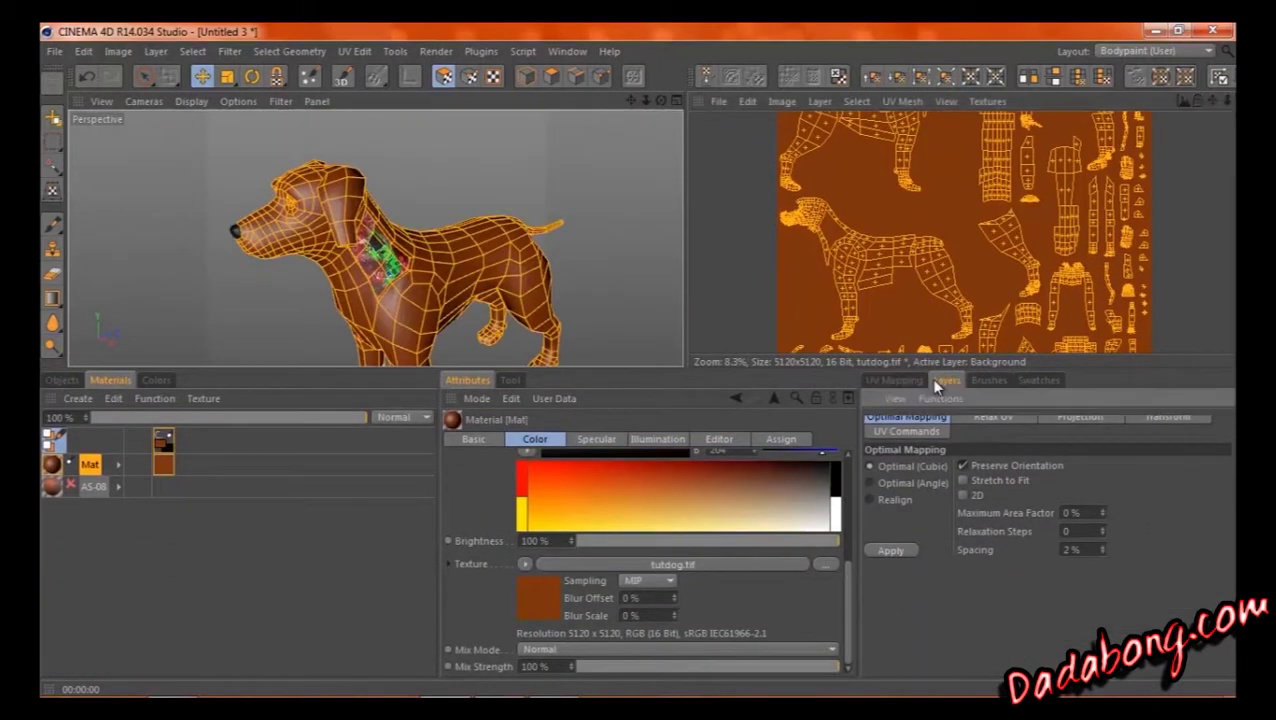
{"action": "left_click", "coordinate": [946, 380]}
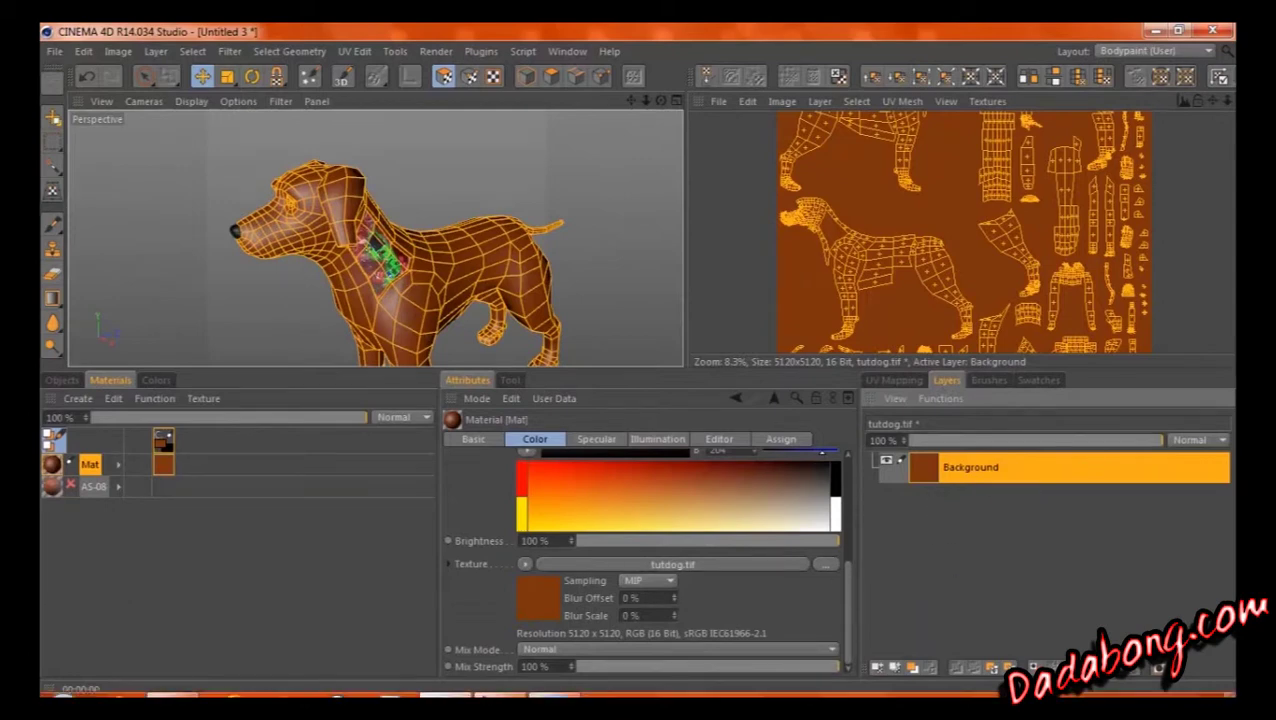
{"action": "left_click", "coordinate": [877, 667]}
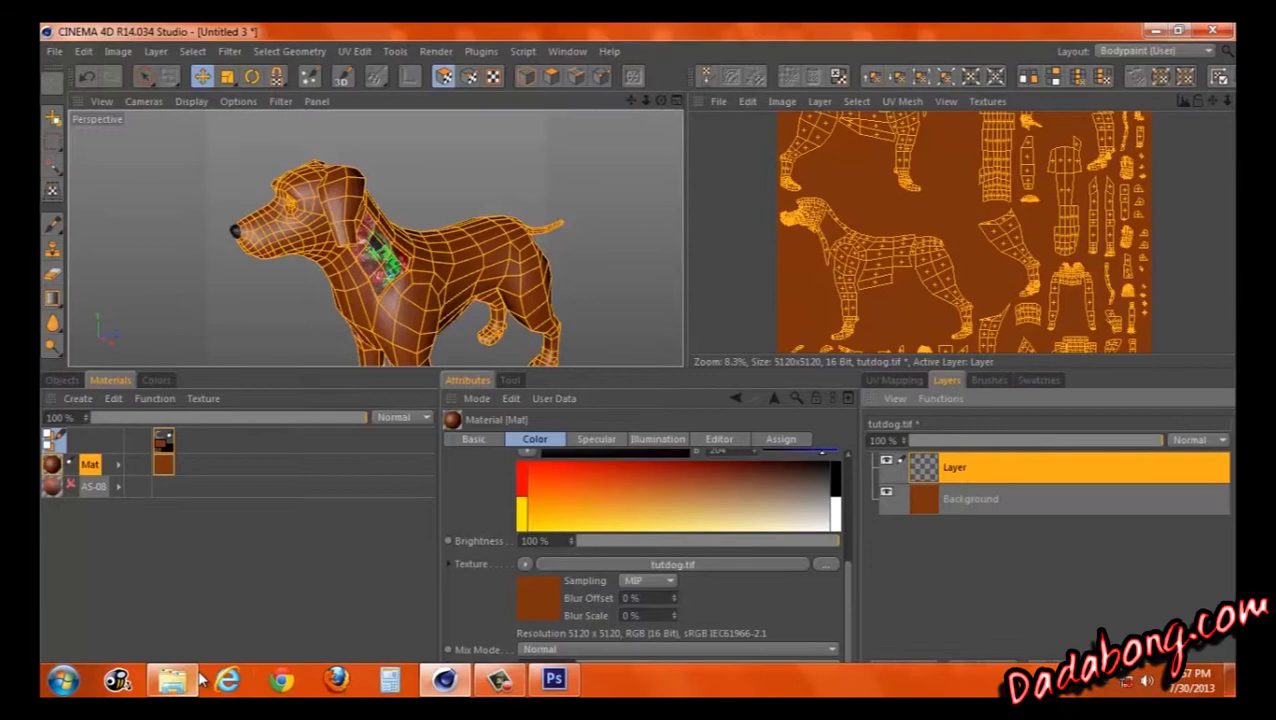
Drag Honeycomb from Explorer's Photo > CG Photography folder into Cinema 4D.
{"action": "left_click", "coordinate": [172, 680]}
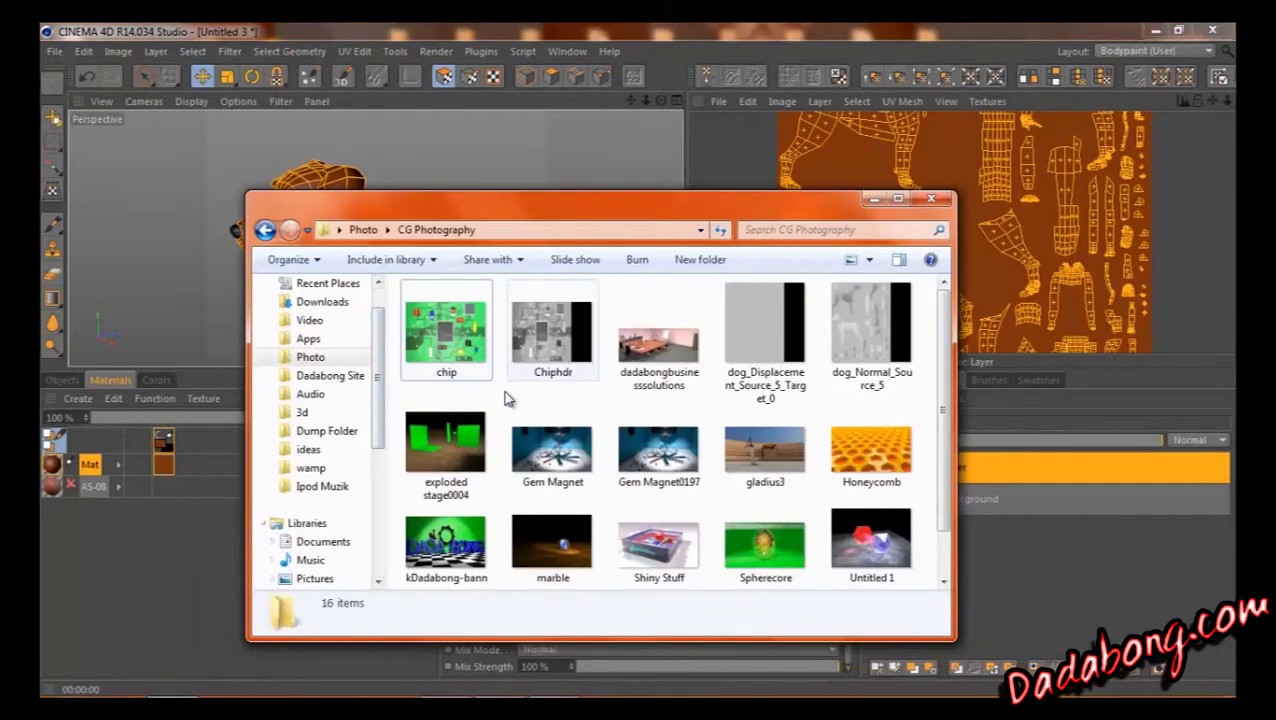
{"action": "left_click_drag", "start_coordinate": [875, 453], "coordinate": [1013, 467]}
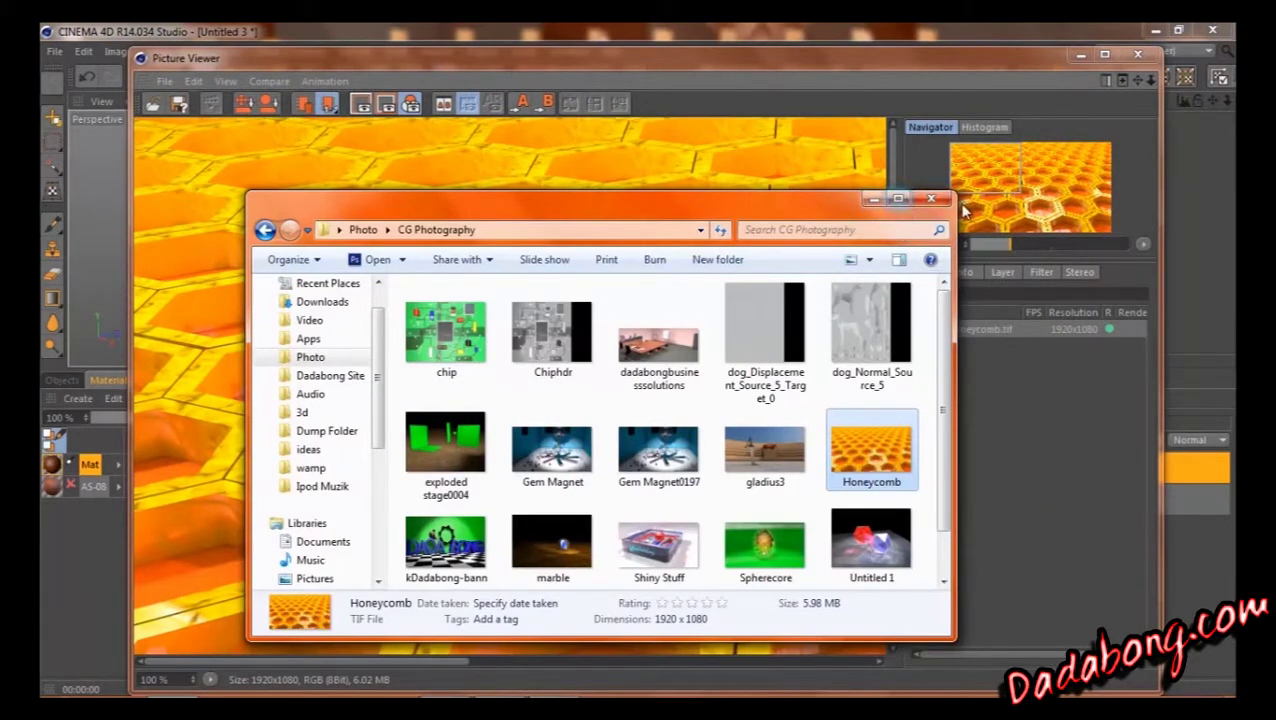
Close Explorer and the Picture Viewer showing Honeycomb.tif.
{"action": "left_click", "coordinate": [929, 201]}
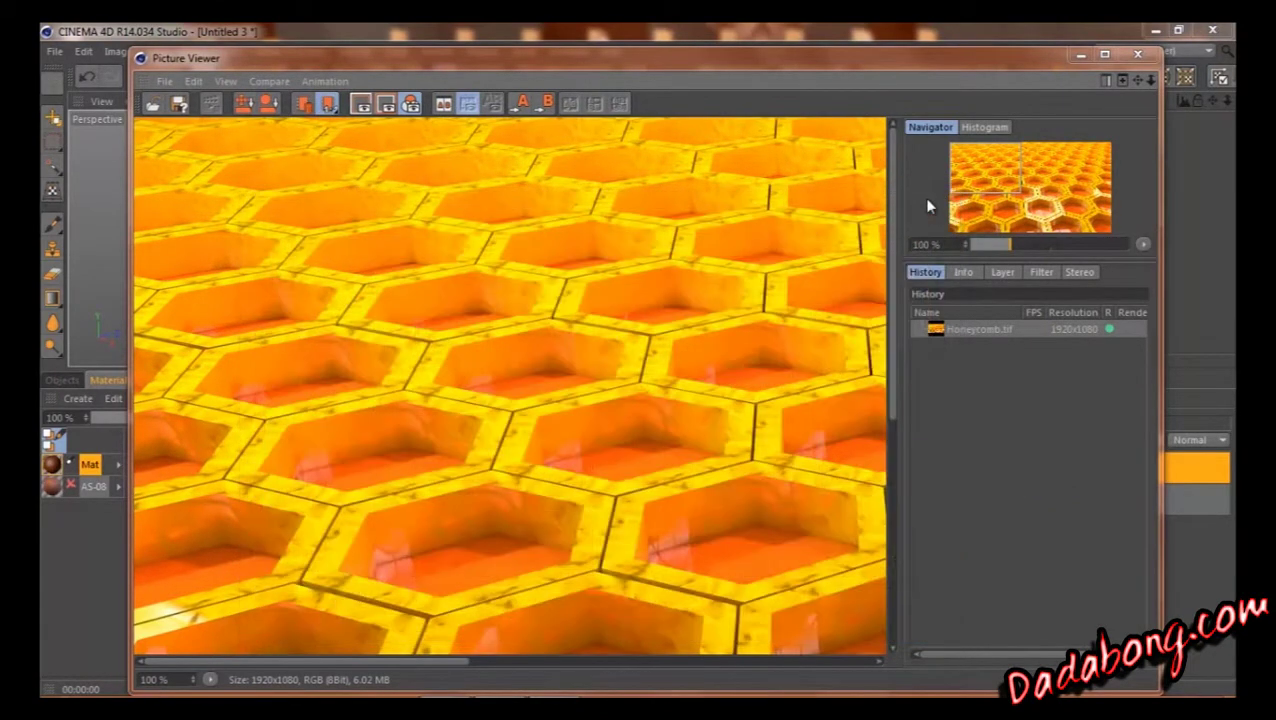
{"action": "left_click_drag", "start_coordinate": [851, 56], "coordinate": [696, 100]}
{"action": "right_click", "coordinate": [786, 361]}
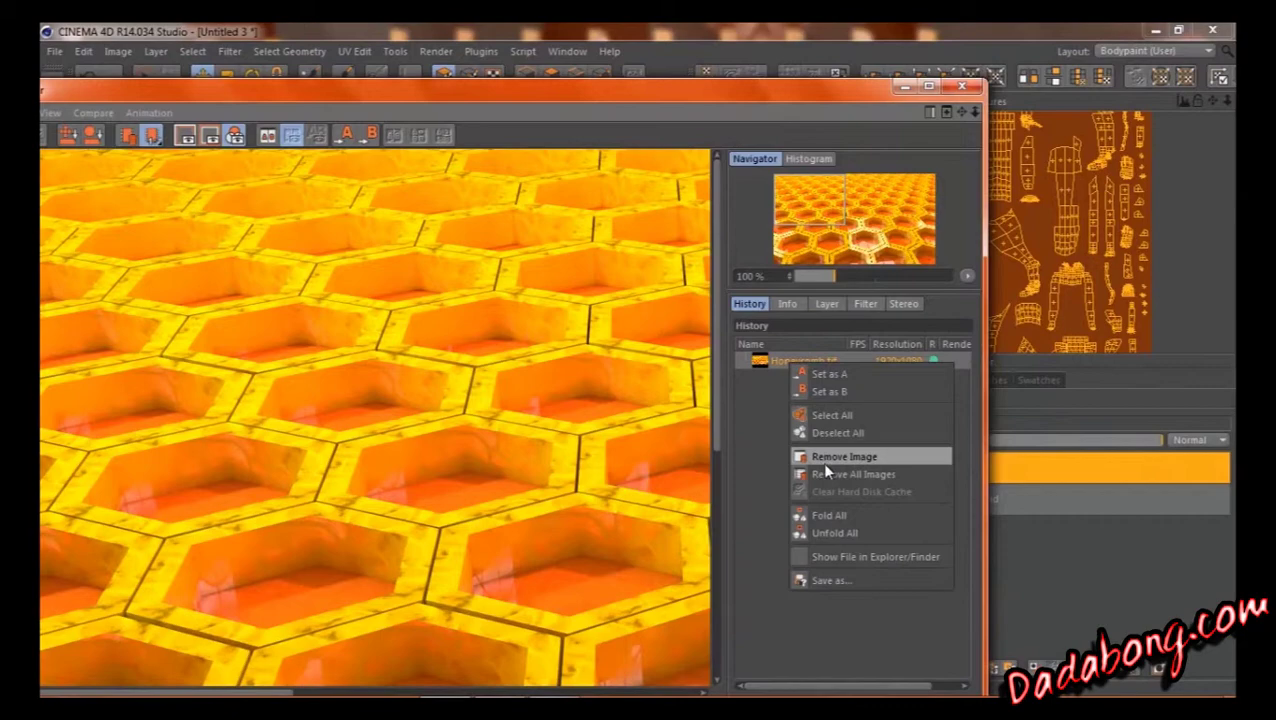
{"action": "left_click", "coordinate": [783, 368]}
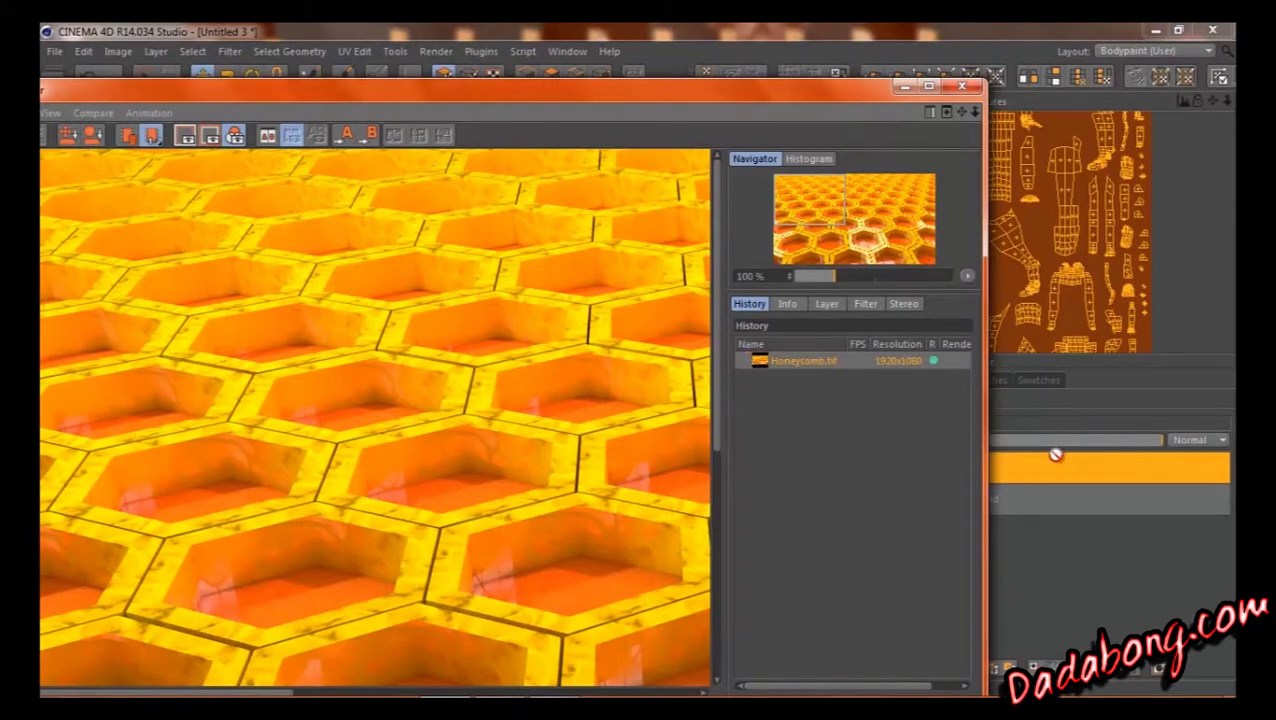
{"action": "left_click", "coordinate": [961, 90]}
Show the Brushes, Colors and Tool tabs and select the standard Brush (size 25, 40% hardness).
{"action": "mouse_move", "coordinate": [295, 680]}
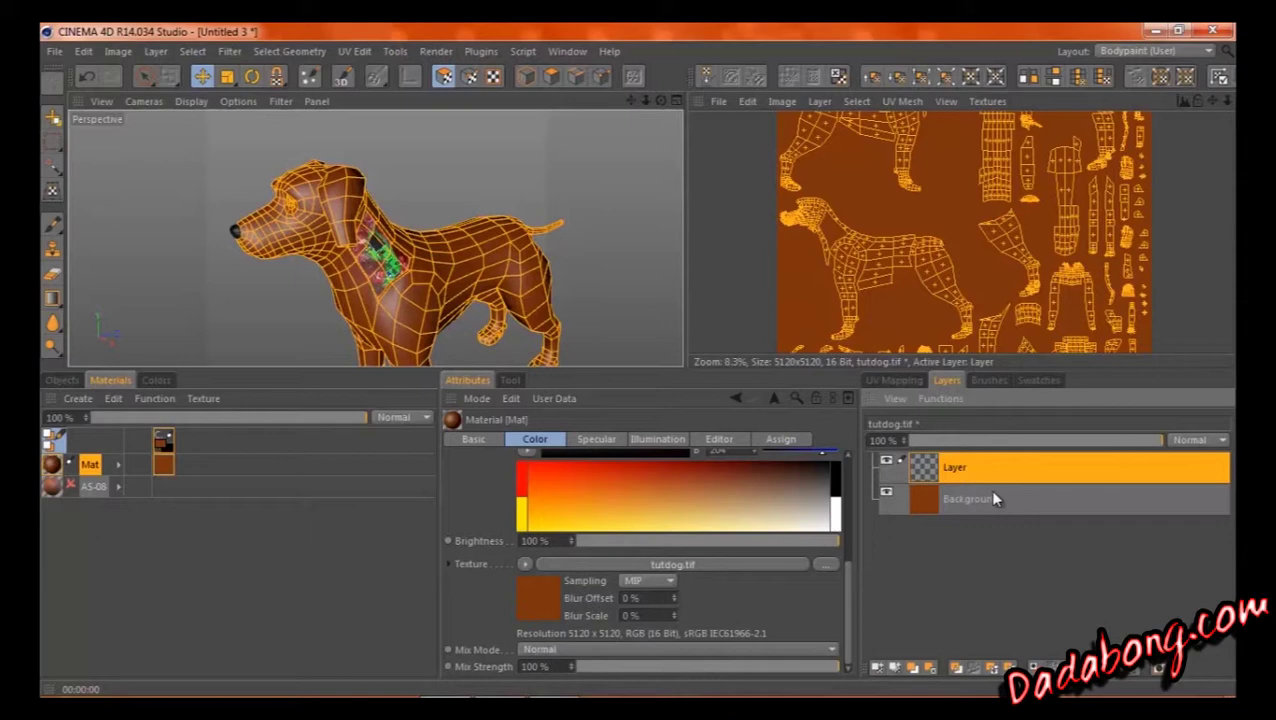
{"action": "left_click", "coordinate": [990, 380]}
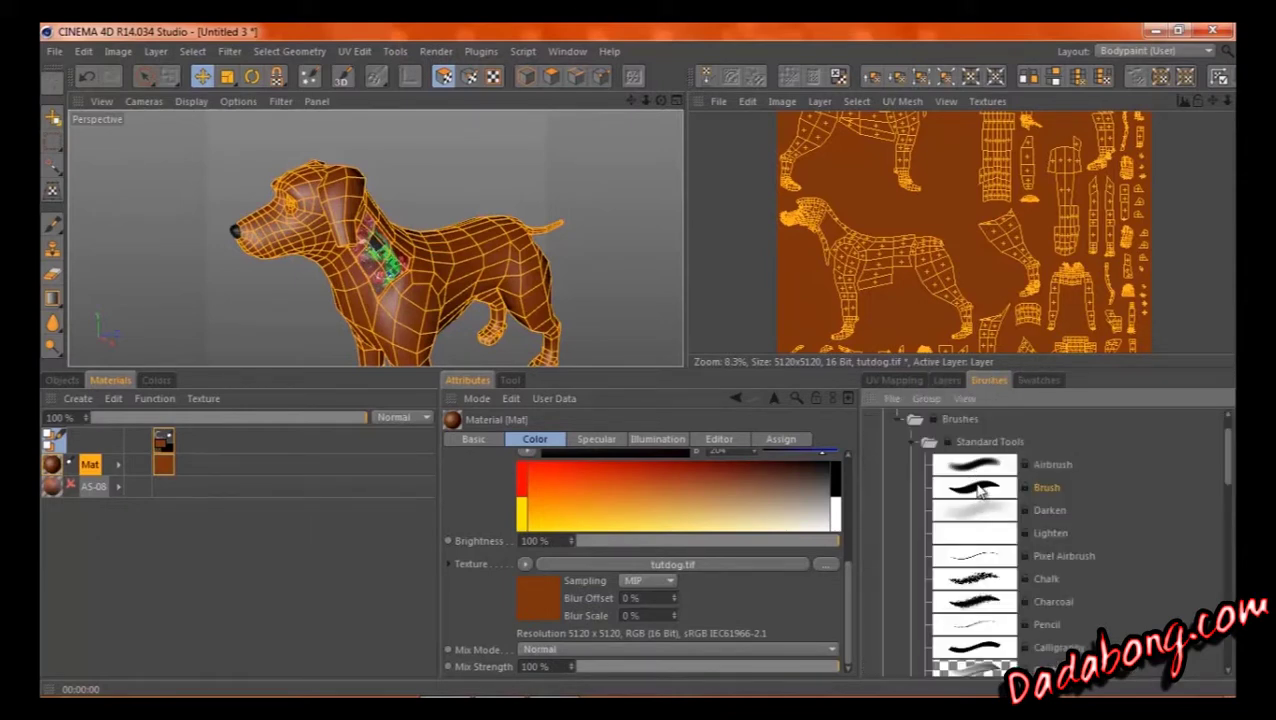
{"action": "left_click", "coordinate": [155, 380]}
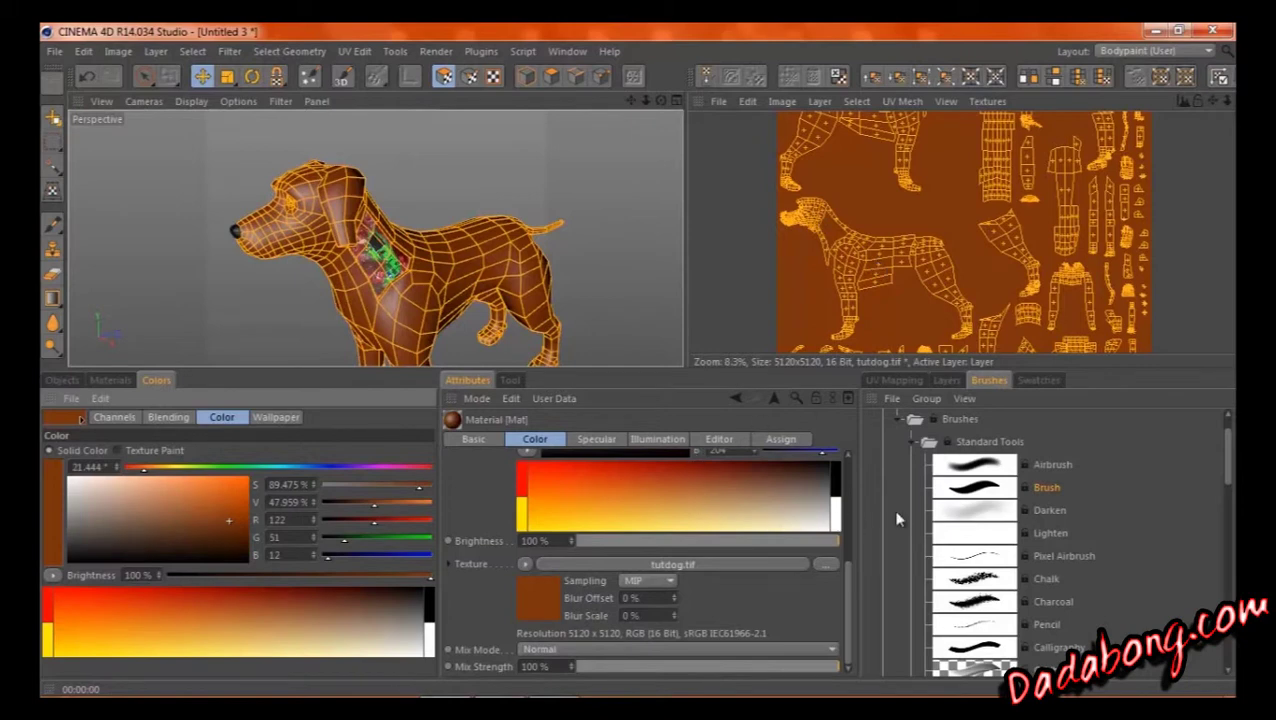
{"action": "left_click", "coordinate": [512, 381]}
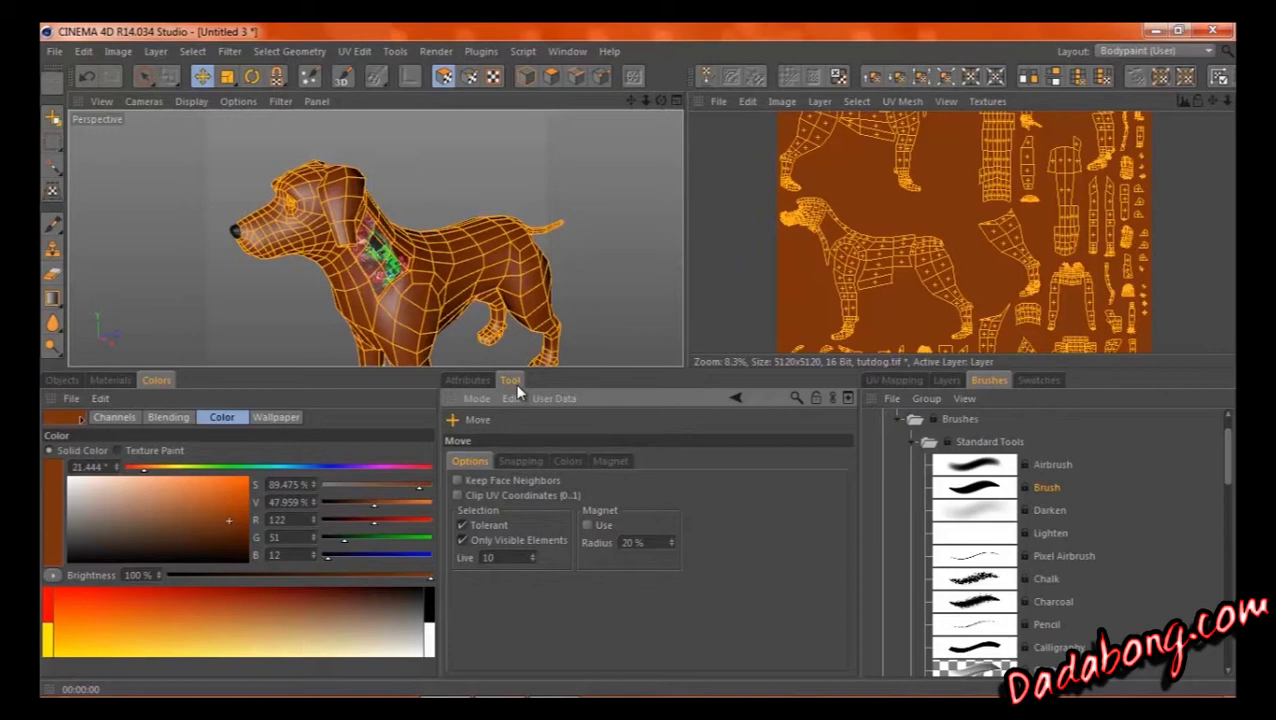
{"action": "left_click", "coordinate": [978, 497]}
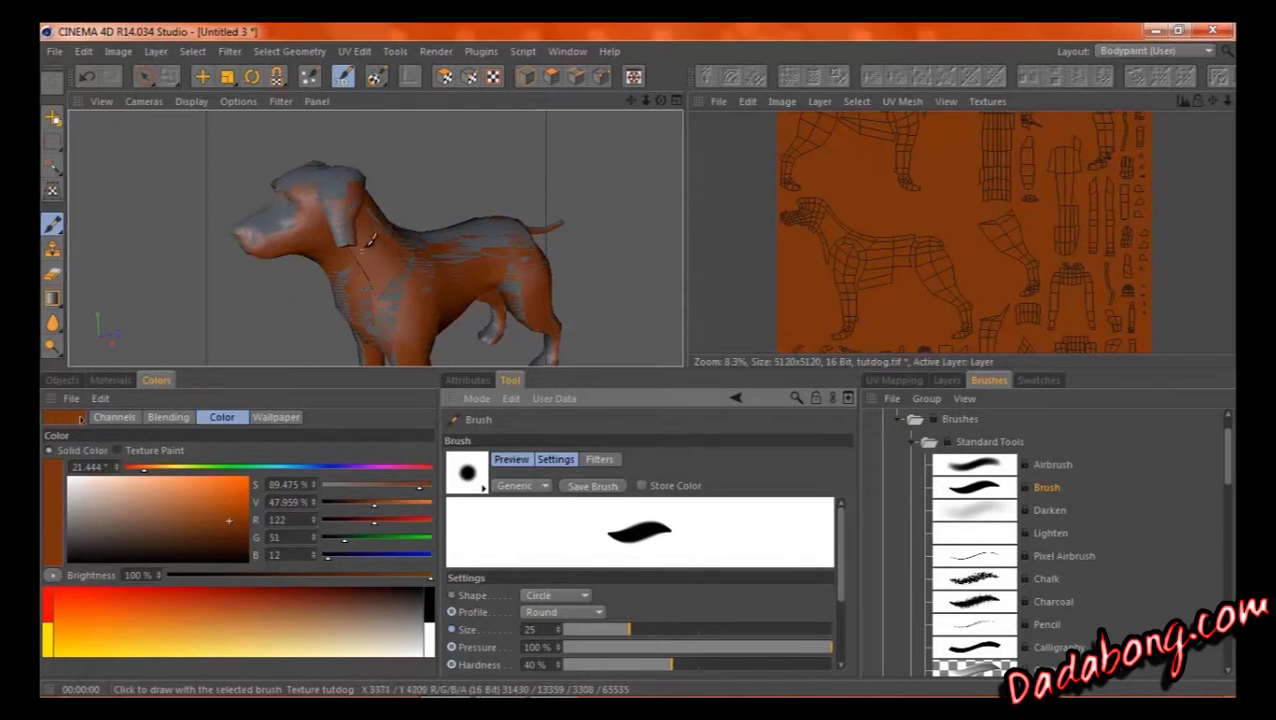
Delete Body's extra texture tag in the Objects manager.
{"action": "left_click", "coordinate": [62, 381]}
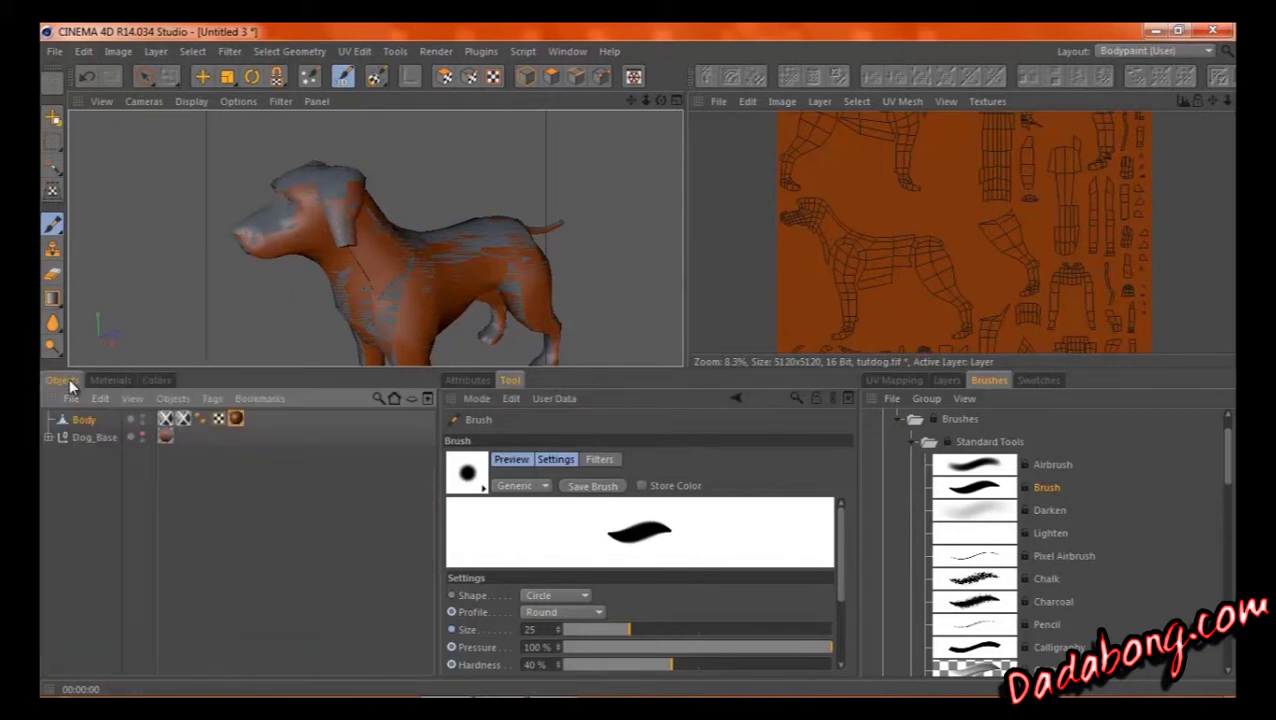
{"action": "left_click", "coordinate": [184, 420]}
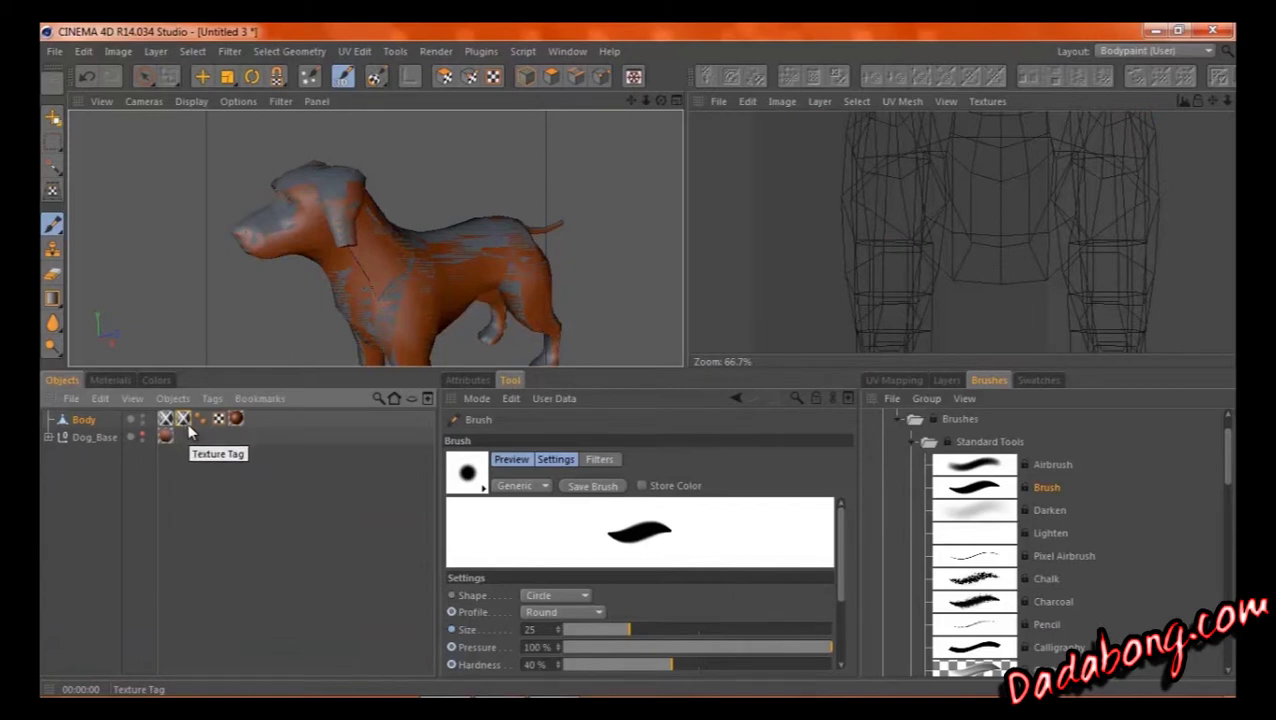
{"action": "left_click", "coordinate": [166, 421]}
{"action": "key", "text": "Delete"}
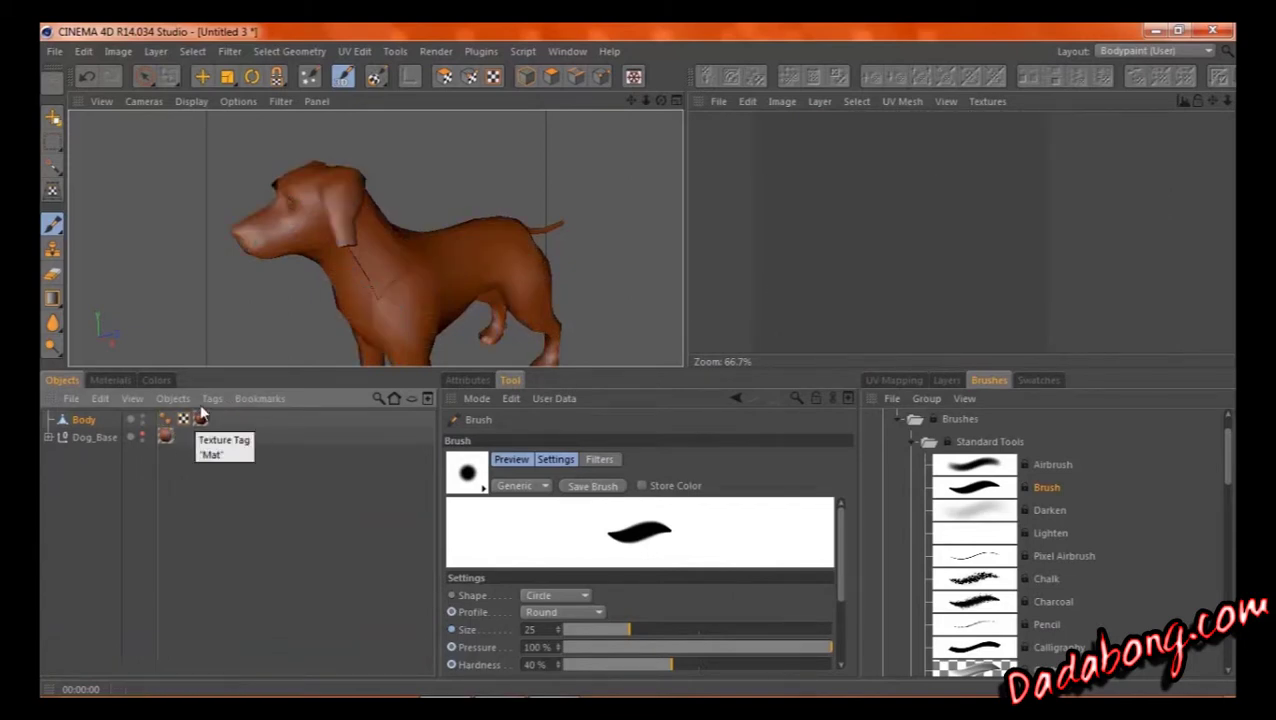
Render a preview of the dog and open the Mat material's settings from its tag.
{"action": "left_click", "coordinate": [200, 418]}
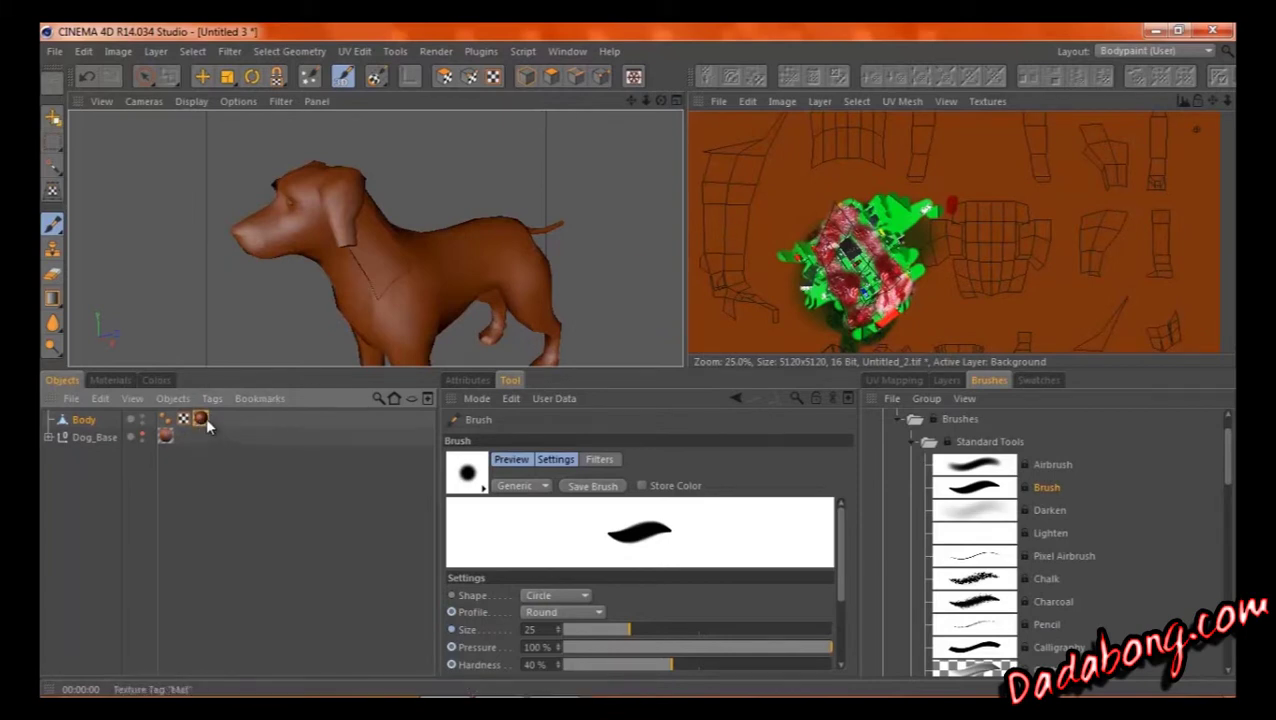
{"action": "left_click_drag", "start_coordinate": [205, 418], "coordinate": [305, 358]}
{"action": "key", "text": "ctrl+r"}
{"action": "scroll", "coordinate": [930, 208], "scroll_direction": "down", "scroll_amount": 10}
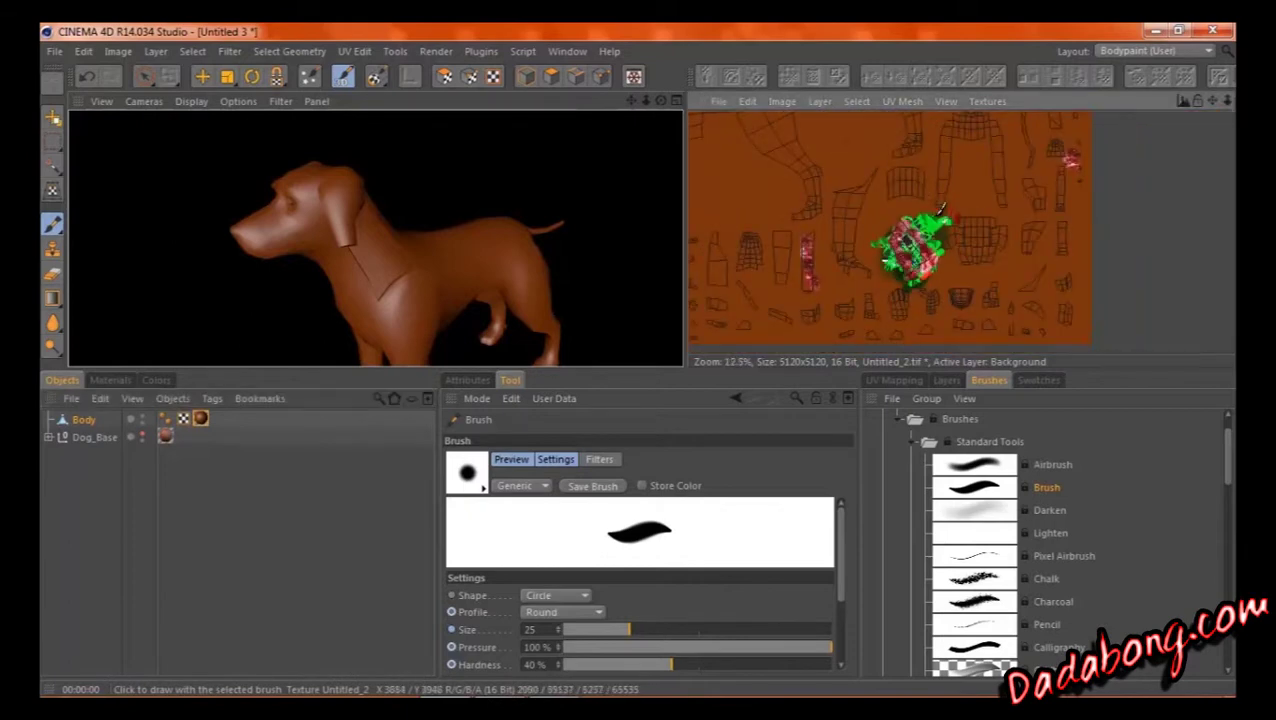
{"action": "scroll", "coordinate": [929, 208], "scroll_direction": "up", "scroll_amount": 5}
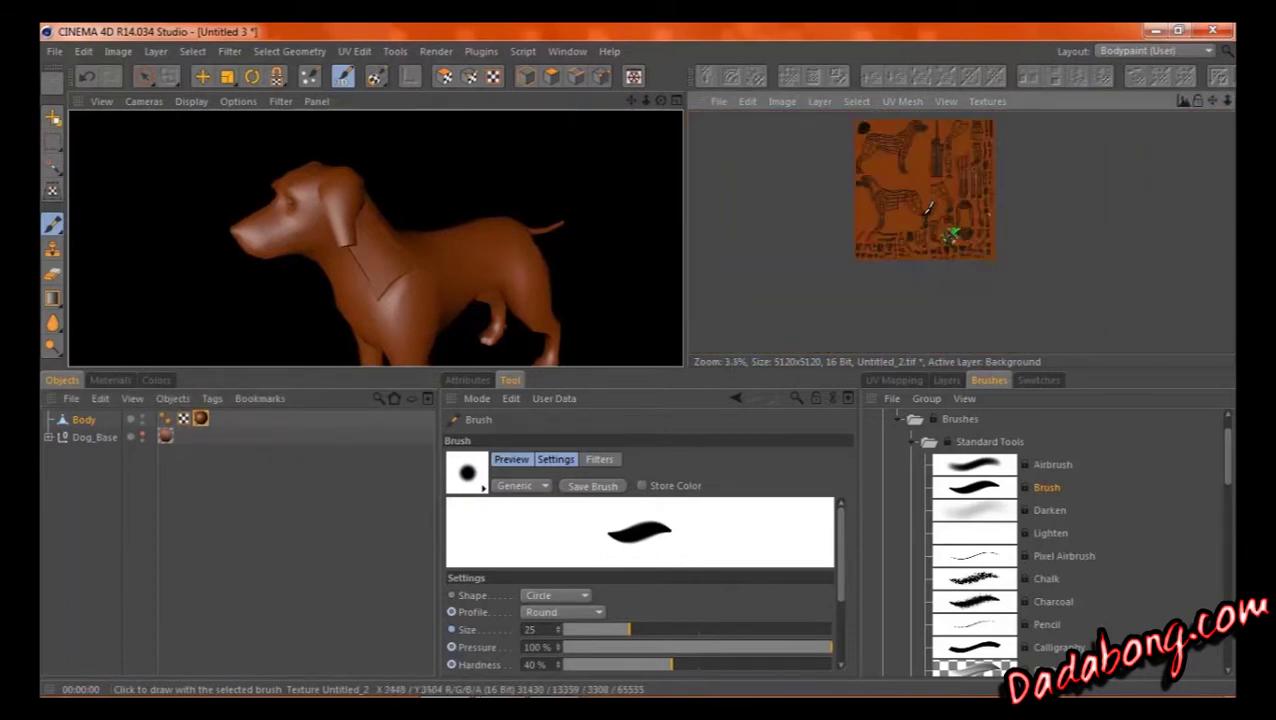
{"action": "left_click", "coordinate": [183, 419]}
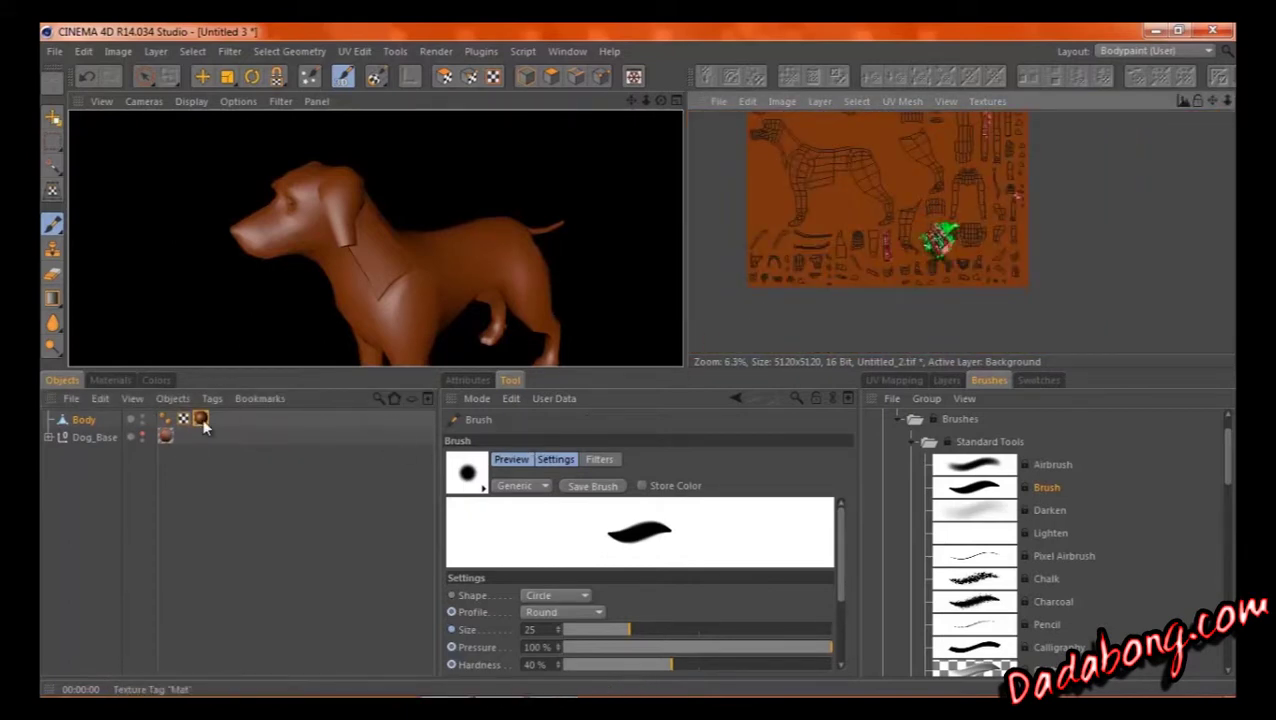
{"action": "left_click", "coordinate": [476, 380]}
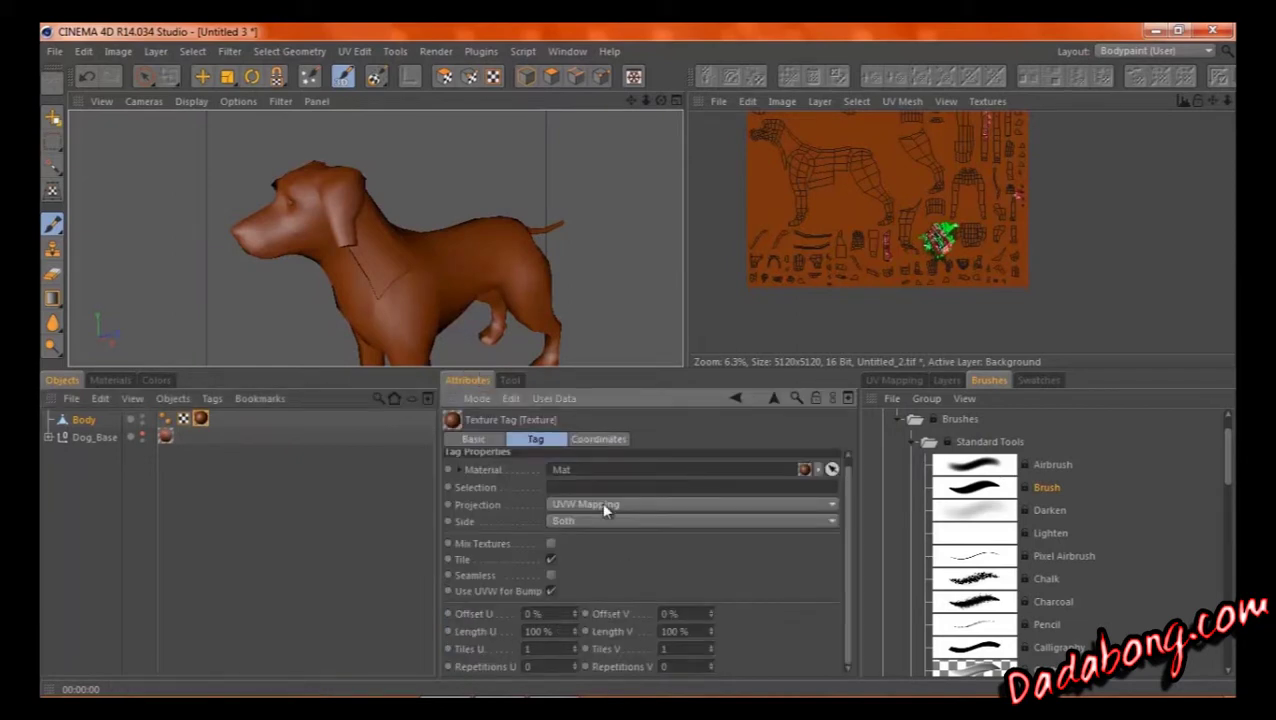
{"action": "left_click", "coordinate": [200, 419]}
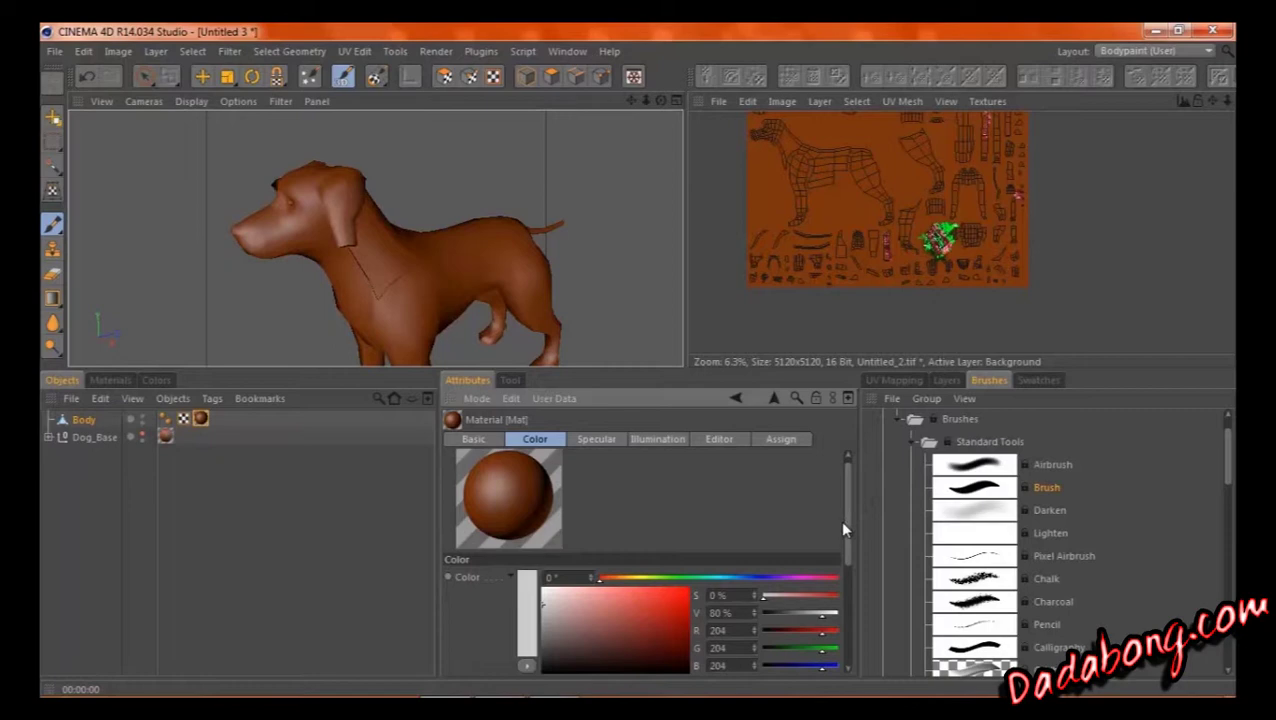
Display tutdog.tif in the texture view from the Textures menu.
{"action": "left_click_drag", "start_coordinate": [843, 528], "coordinate": [853, 628]}
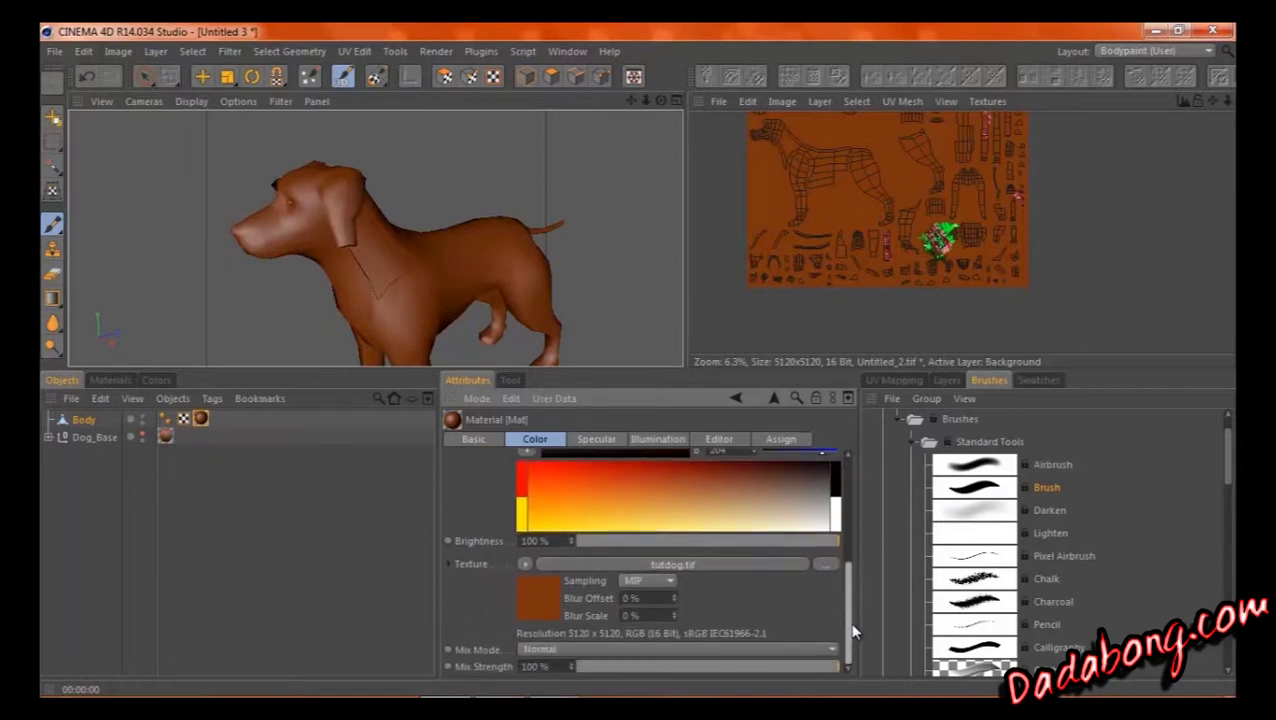
{"action": "left_click", "coordinate": [983, 104]}
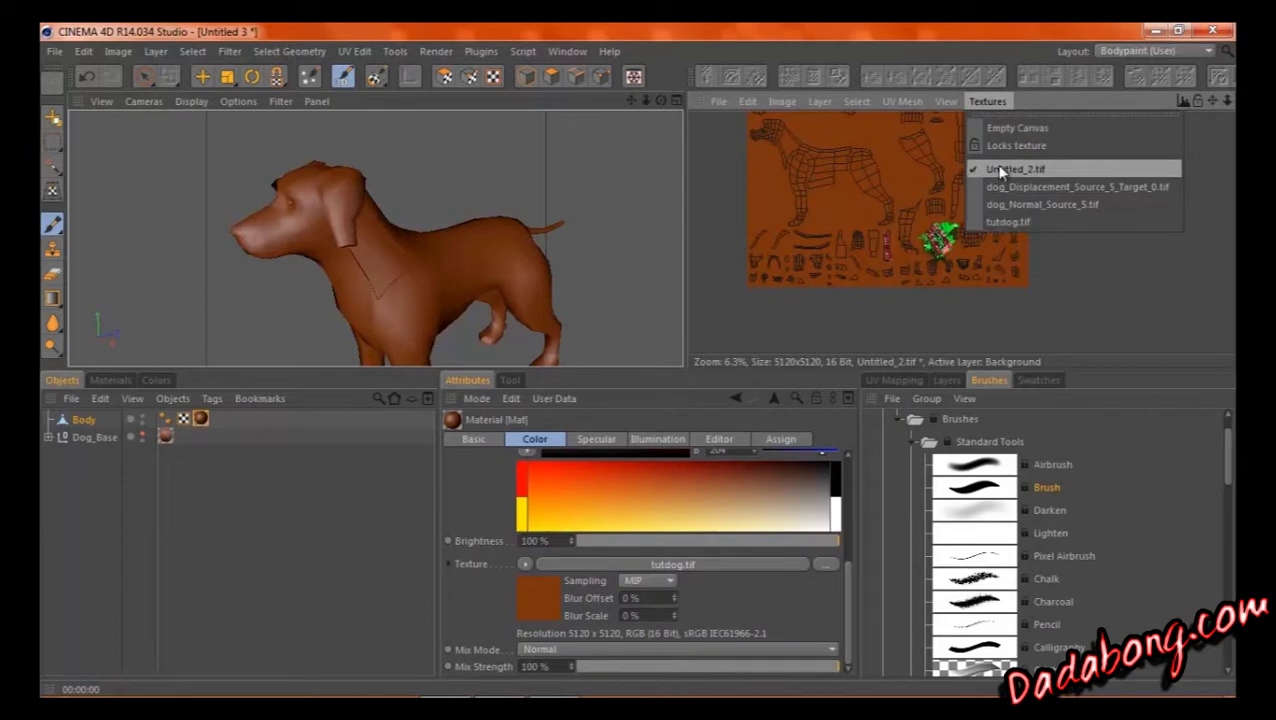
{"action": "left_click", "coordinate": [1007, 224]}
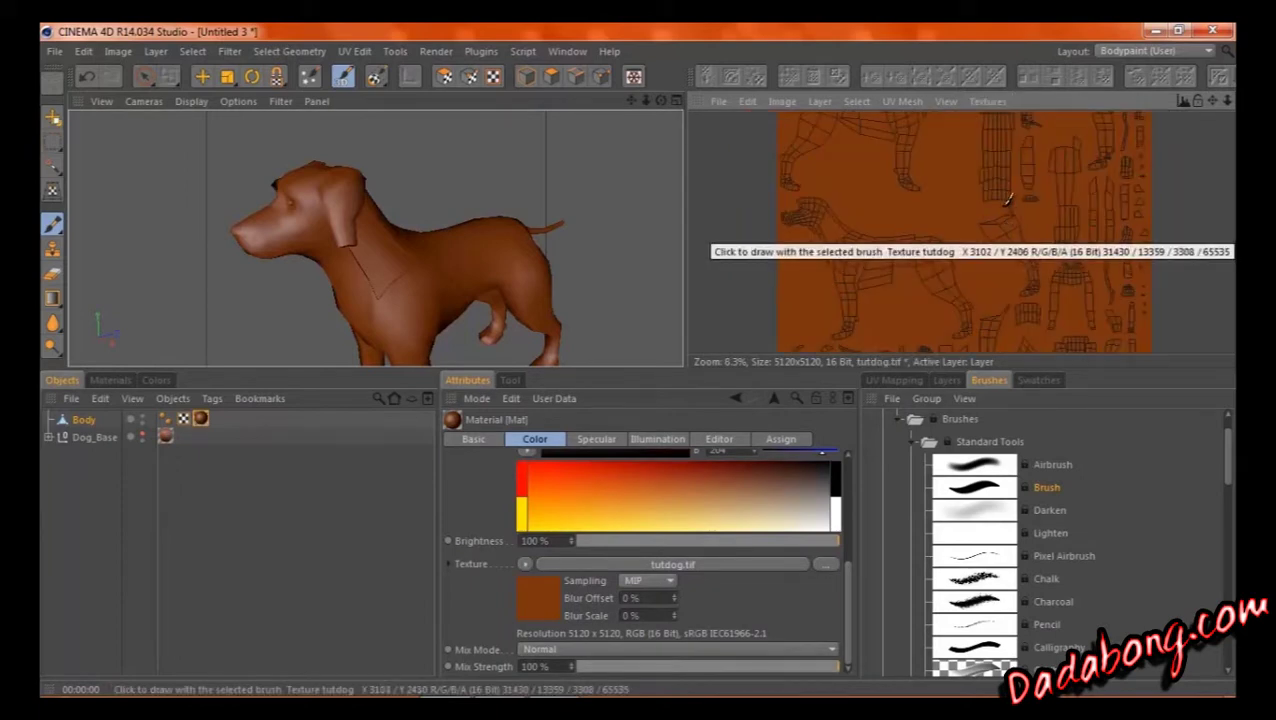
{"action": "left_click_drag", "start_coordinate": [1219, 107], "coordinate": [187, 336]}
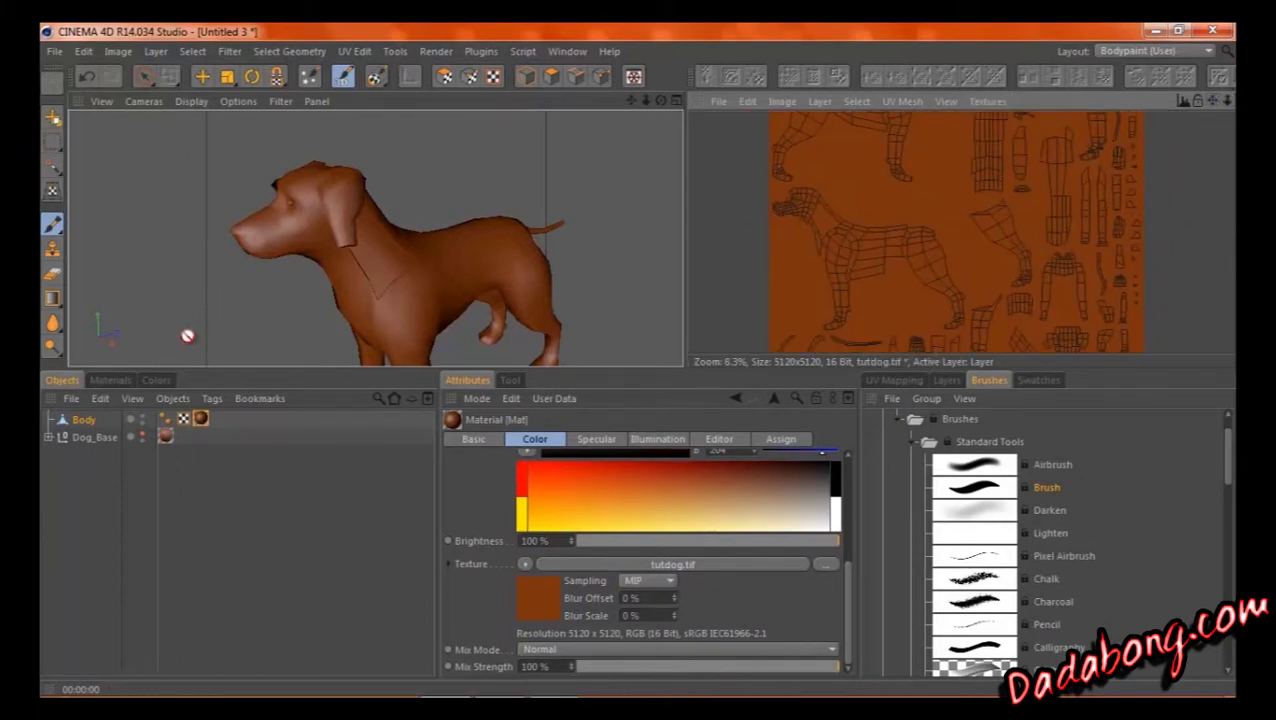
Zoom and pan the tutdog.tif texture view to the nose UV patch and undo the white stroke.
{"action": "left_click", "coordinate": [158, 381]}
{"action": "scroll", "coordinate": [1041, 241], "scroll_direction": "down", "scroll_amount": 4}
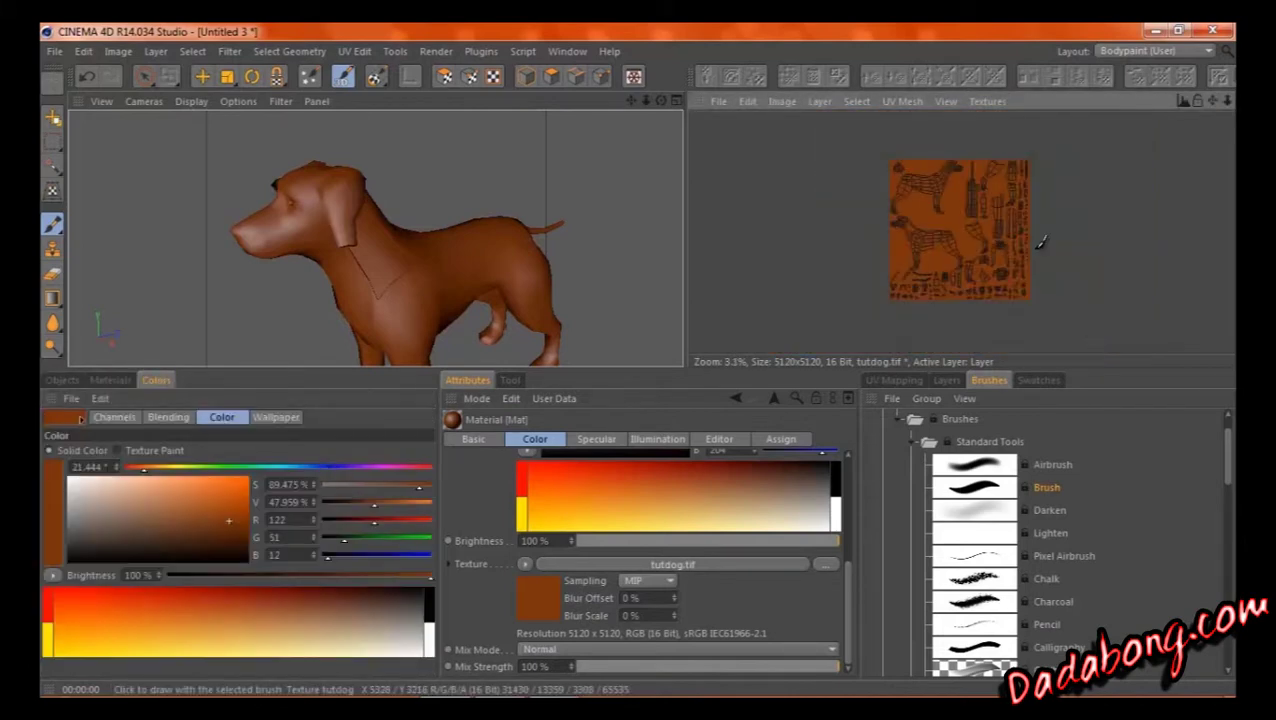
{"action": "scroll", "coordinate": [904, 163], "scroll_direction": "up", "scroll_amount": 6}
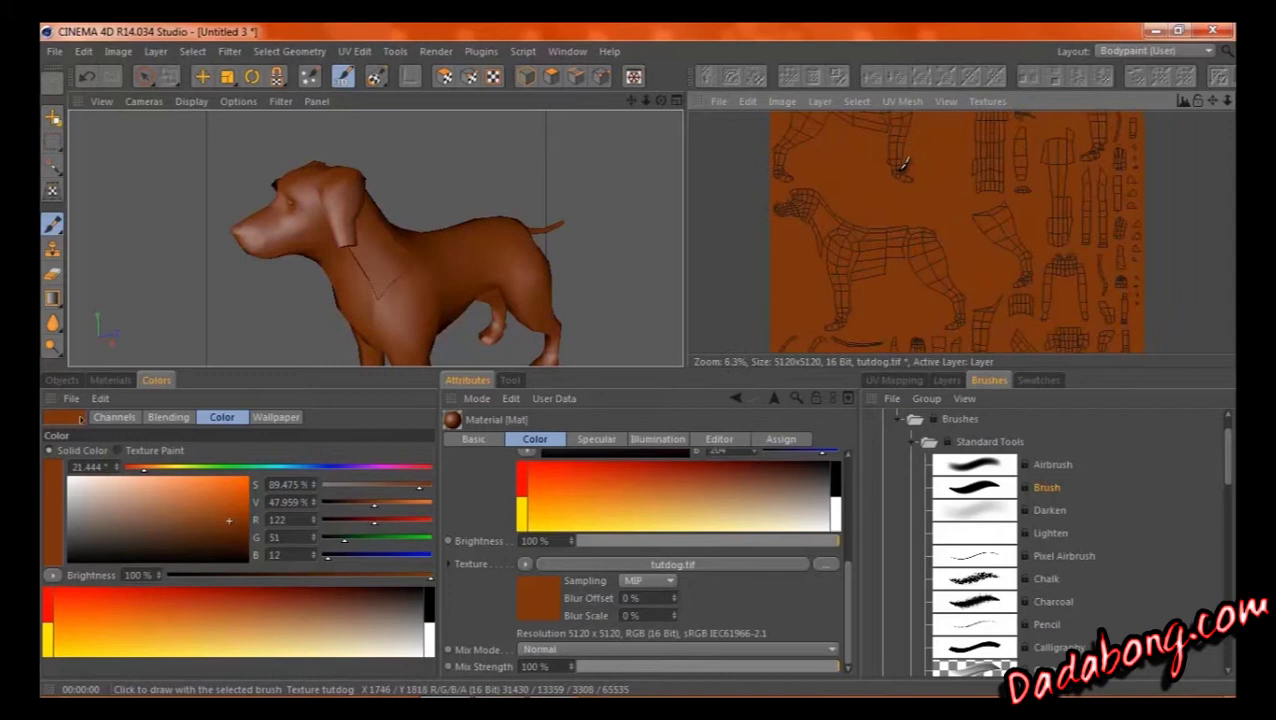
{"action": "scroll", "coordinate": [904, 163], "scroll_direction": "up", "scroll_amount": 1}
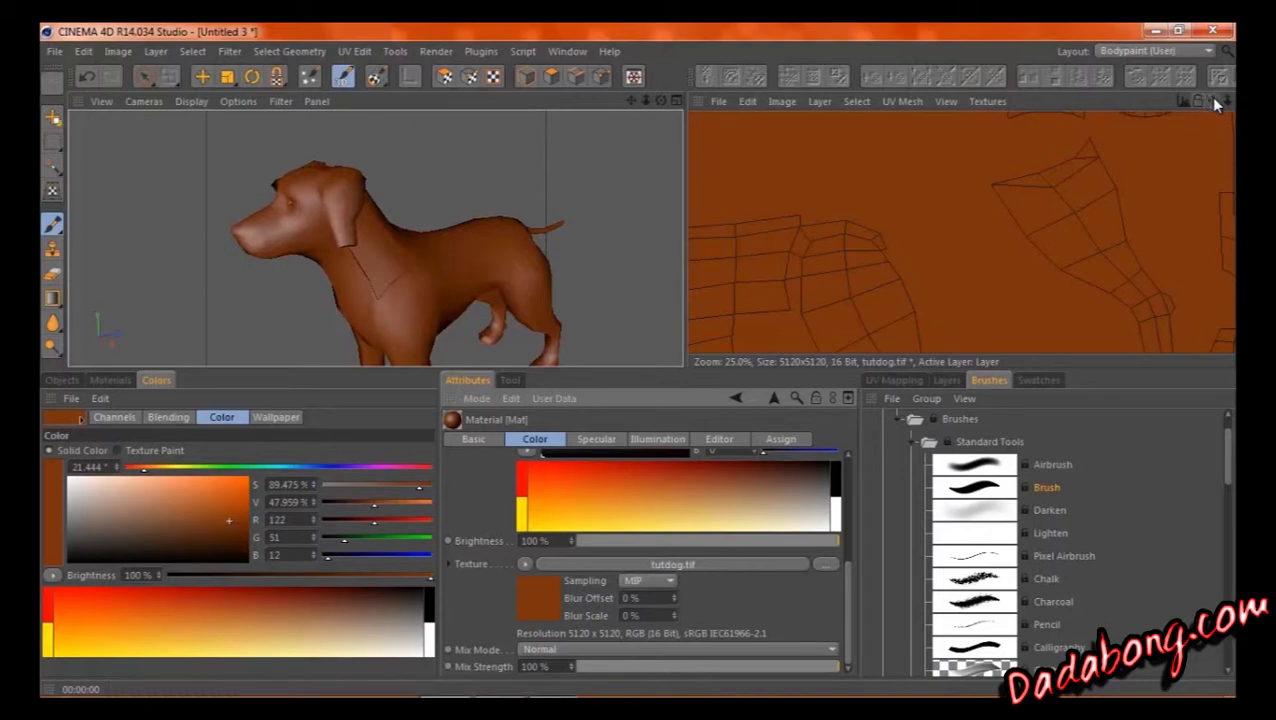
{"action": "left_click_drag", "start_coordinate": [1211, 100], "coordinate": [685, 351]}
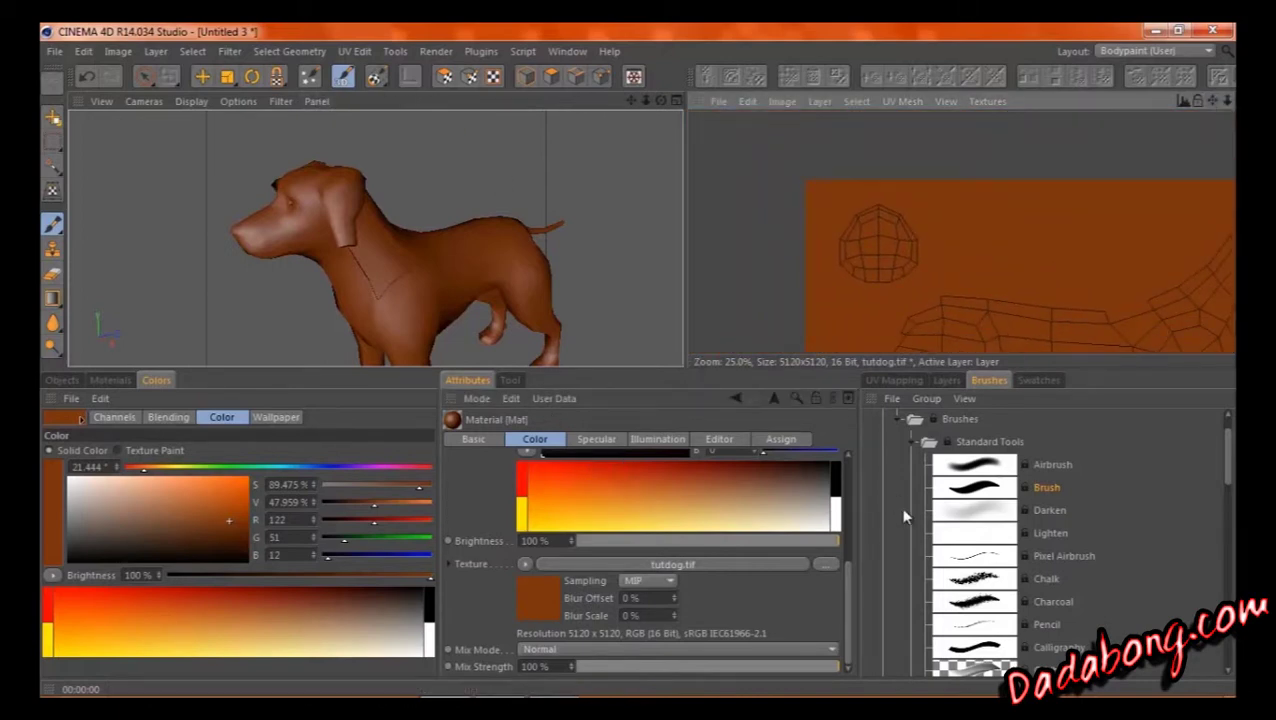
{"action": "left_click_drag", "start_coordinate": [855, 588], "coordinate": [851, 520]}
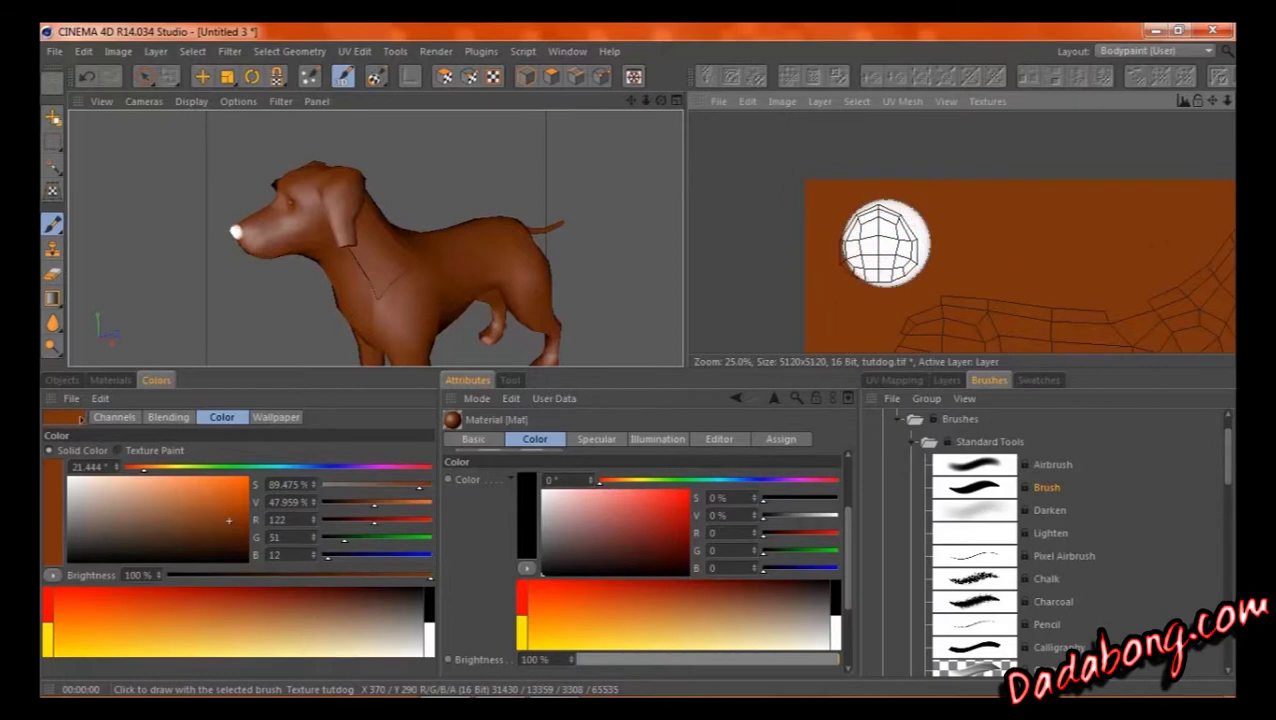
{"action": "key", "text": "ctrl+z"}
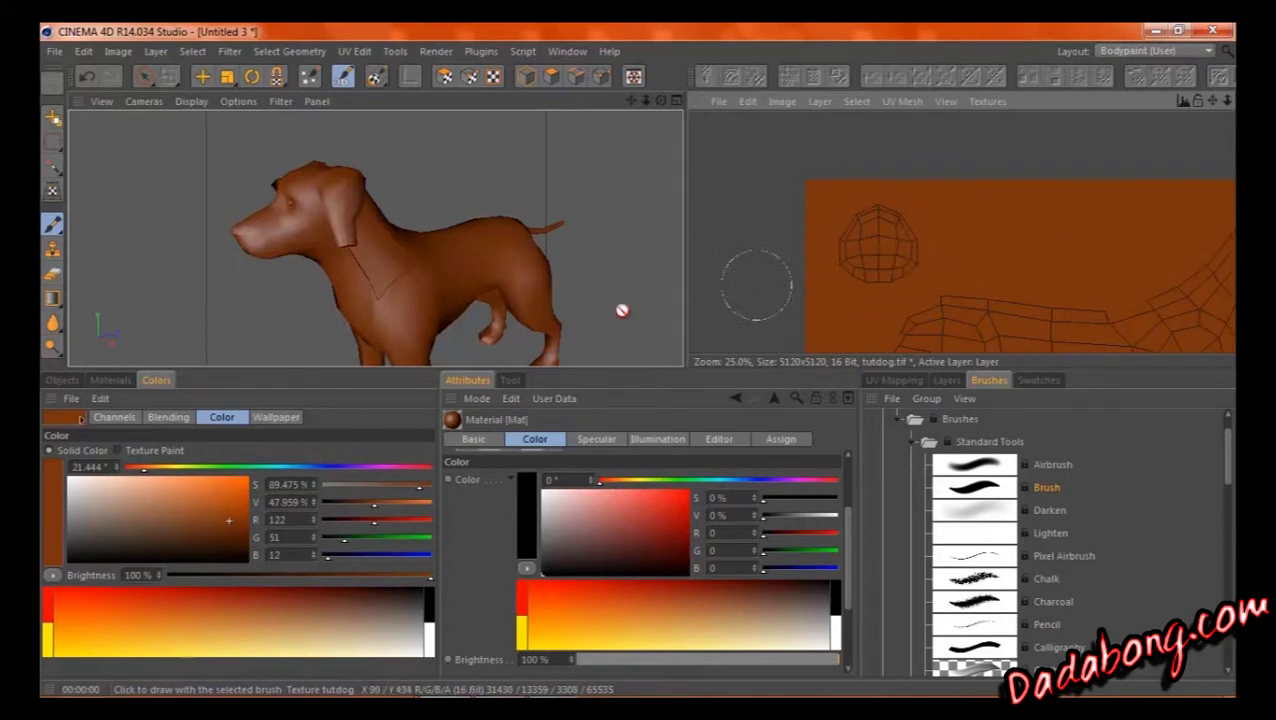
{"action": "left_click", "coordinate": [104, 380]}
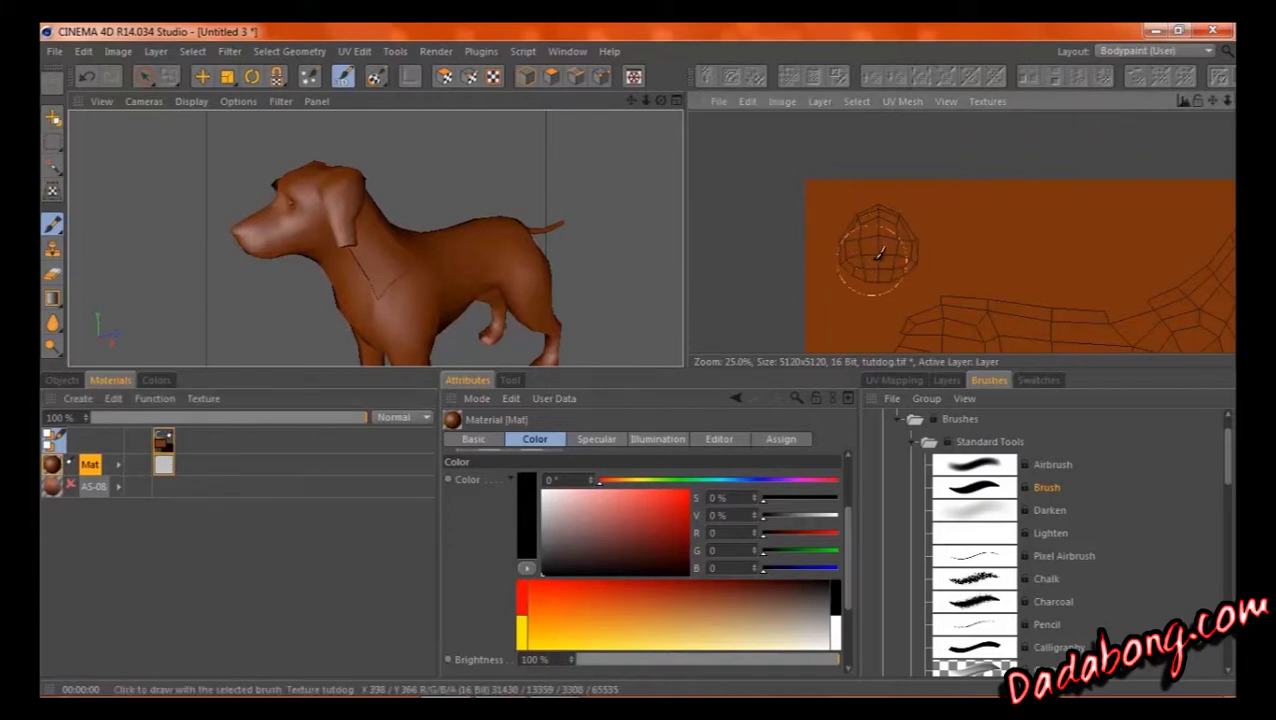
Pick an orange colour swatch and paint a stroke around the nose patch.
{"action": "left_click", "coordinate": [1043, 382]}
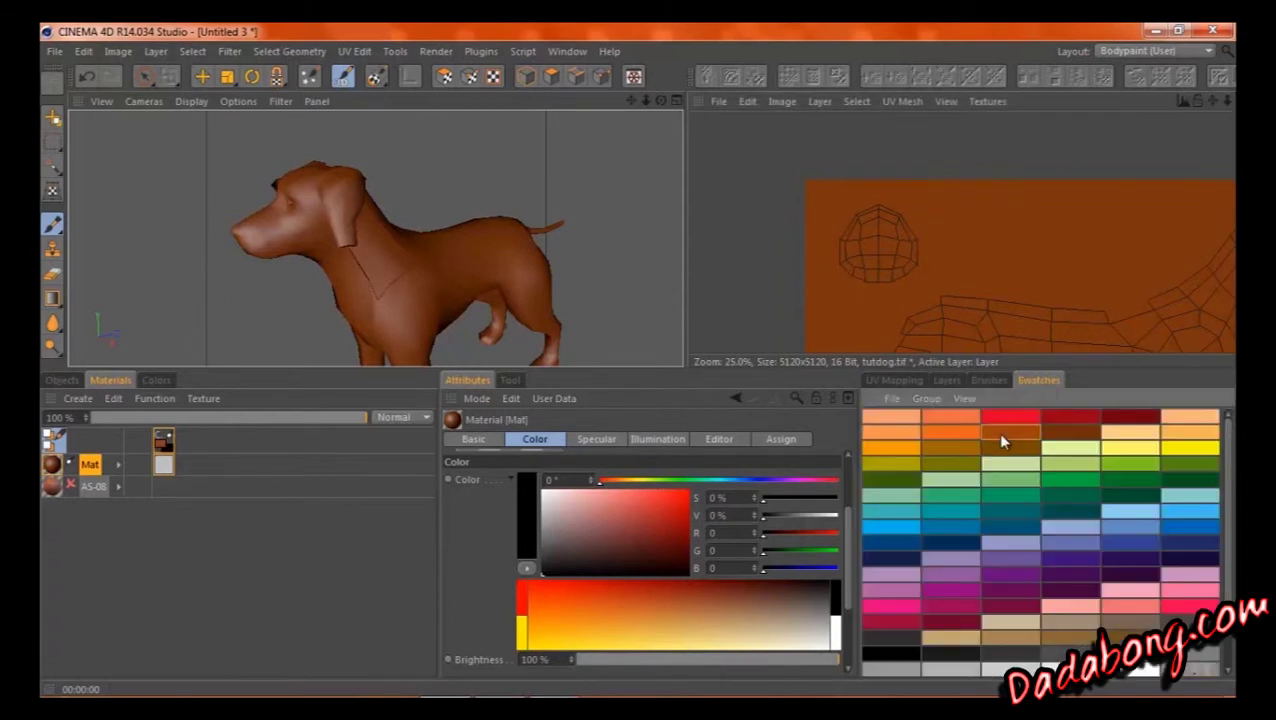
{"action": "left_click", "coordinate": [938, 432]}
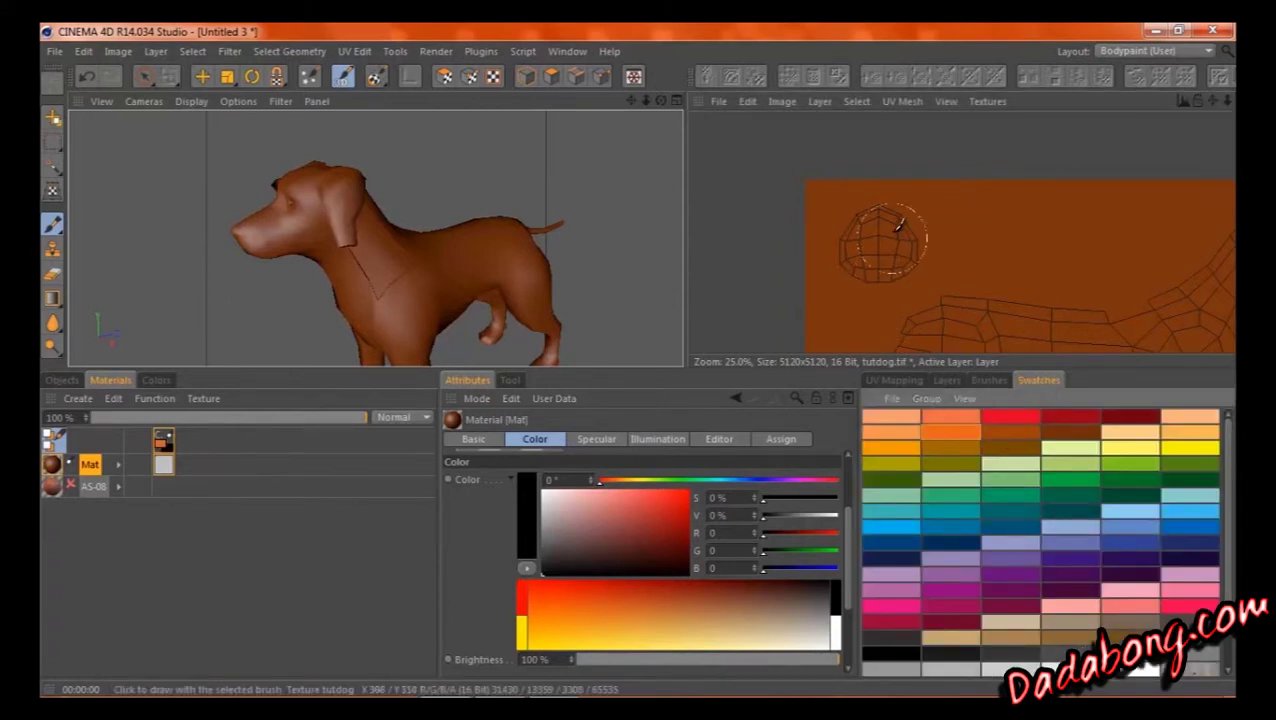
{"action": "mouse_move", "coordinate": [896, 228]}
{"action": "left_mouse_down"}
{"action": "mouse_move", "coordinate": [874, 268]}
{"action": "mouse_move", "coordinate": [905, 232]}
{"action": "left_mouse_up"}
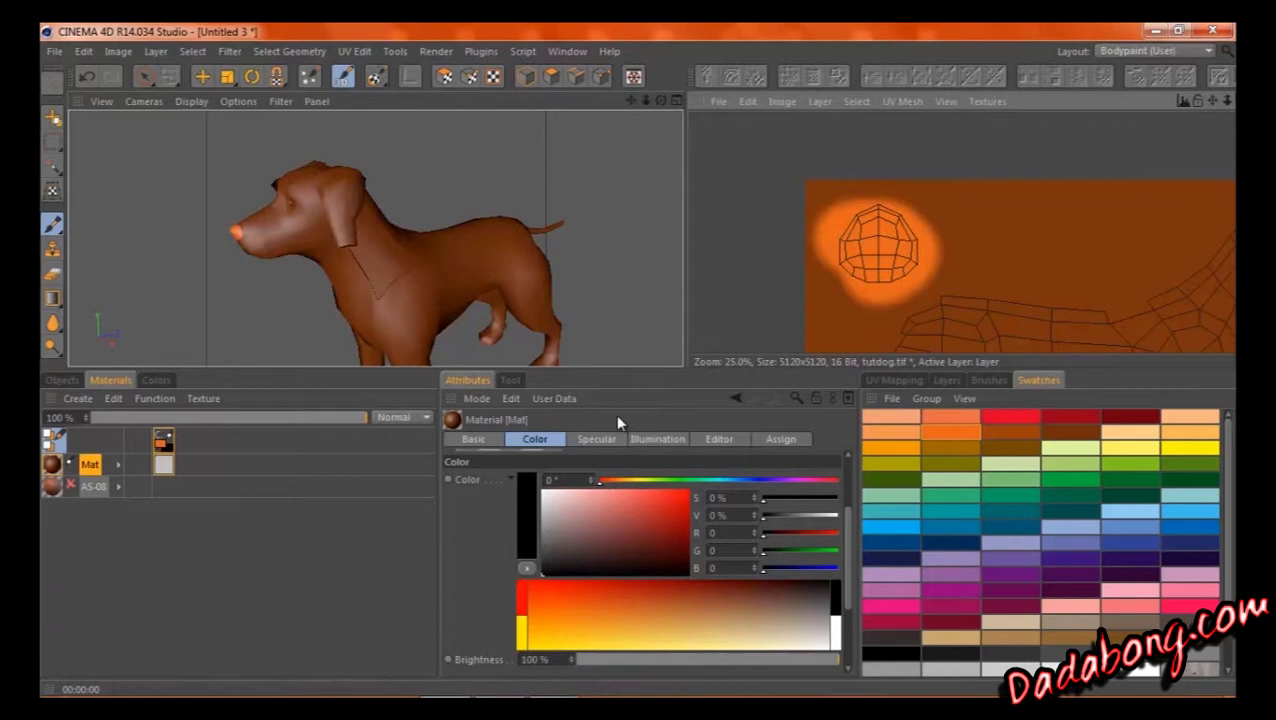
Set the paint colour to black (R 0, G 0, B 0), paint over the nose, and render a preview.
{"action": "left_click", "coordinate": [164, 445]}
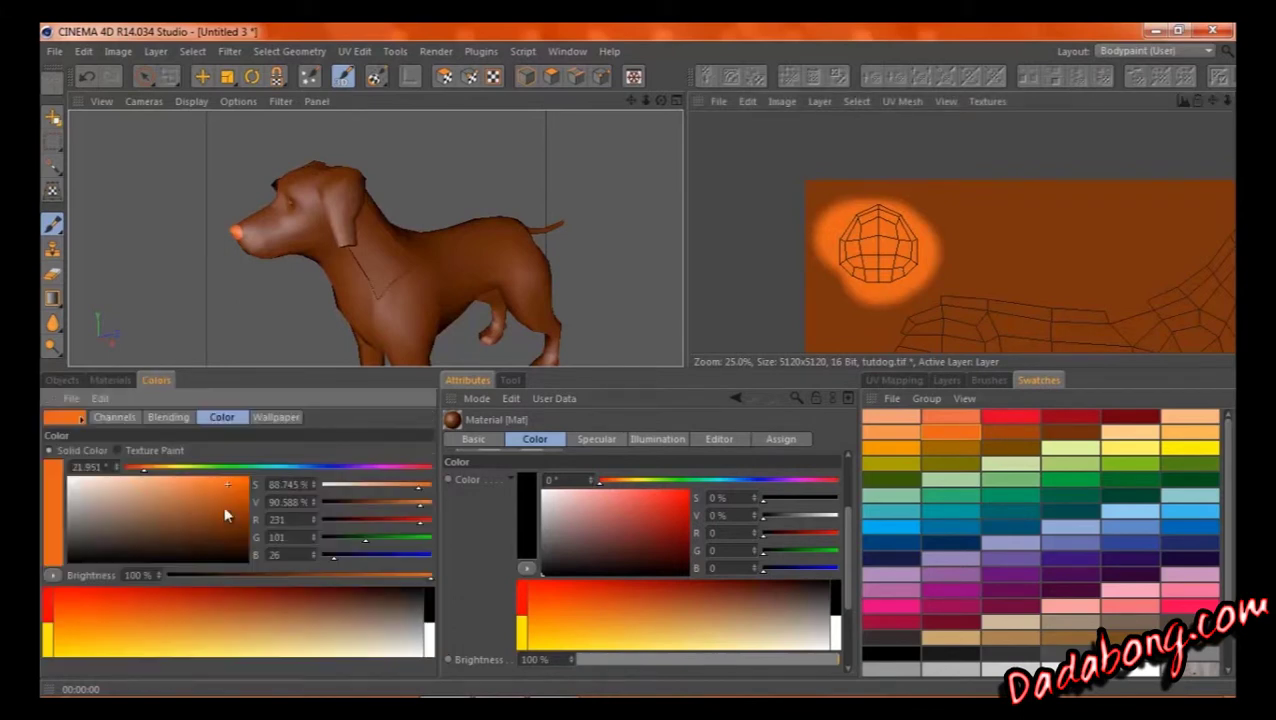
{"action": "mouse_move", "coordinate": [228, 507]}
{"action": "left_mouse_down"}
{"action": "mouse_move", "coordinate": [94, 538]}
{"action": "mouse_move", "coordinate": [72, 566]}
{"action": "left_mouse_up"}
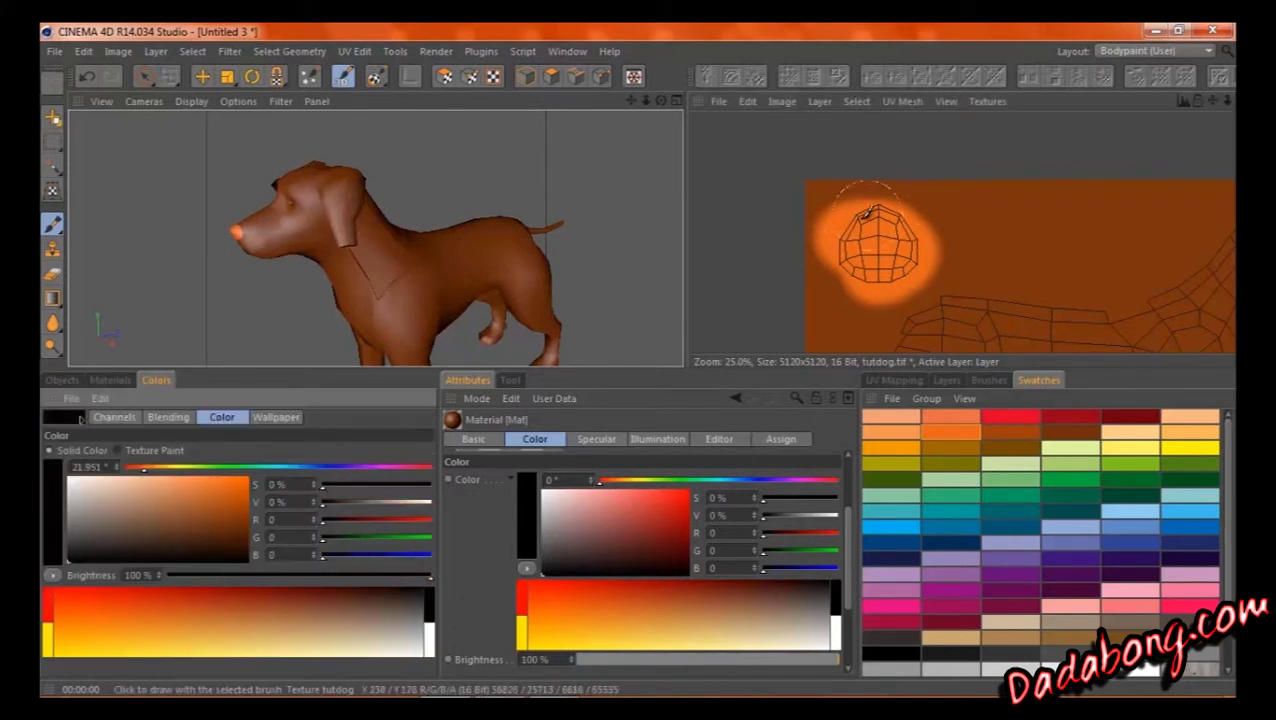
{"action": "mouse_move", "coordinate": [828, 222]}
{"action": "left_mouse_down"}
{"action": "mouse_move", "coordinate": [905, 215]}
{"action": "mouse_move", "coordinate": [862, 243]}
{"action": "mouse_move", "coordinate": [870, 295]}
{"action": "mouse_move", "coordinate": [920, 245]}
{"action": "mouse_move", "coordinate": [935, 205]}
{"action": "left_mouse_up"}
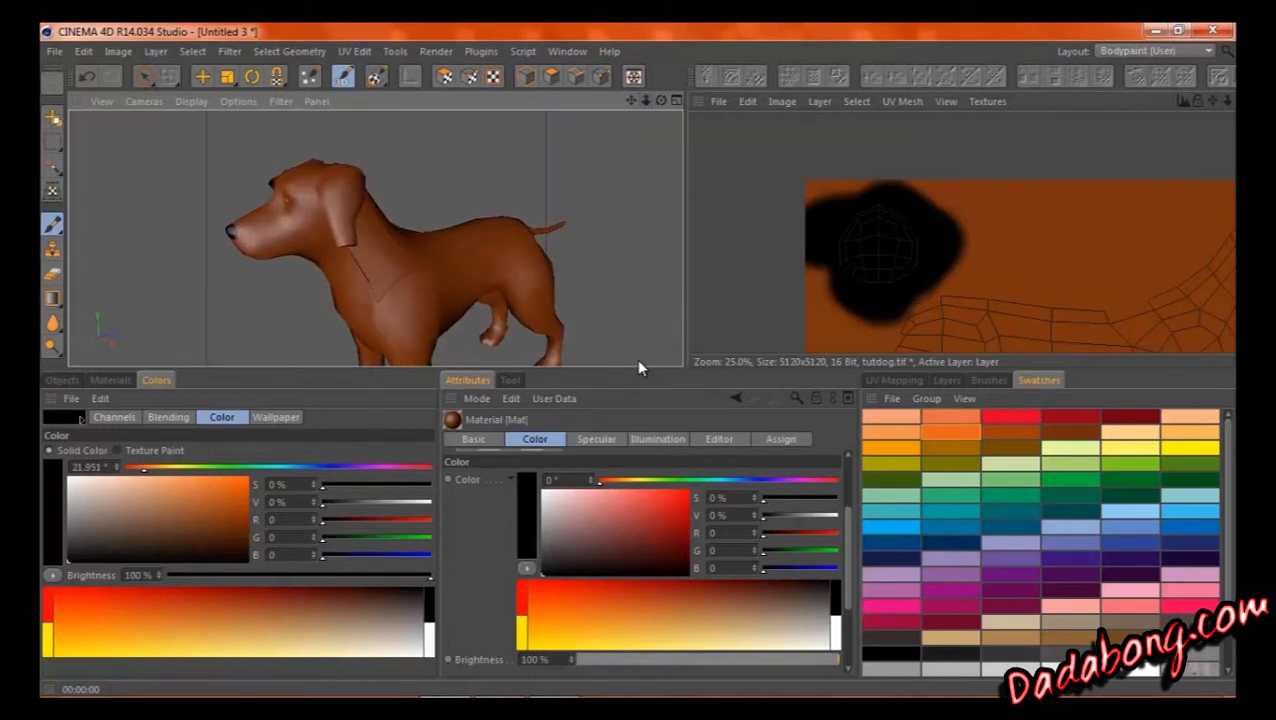
{"action": "key", "text": "ctrl+r"}
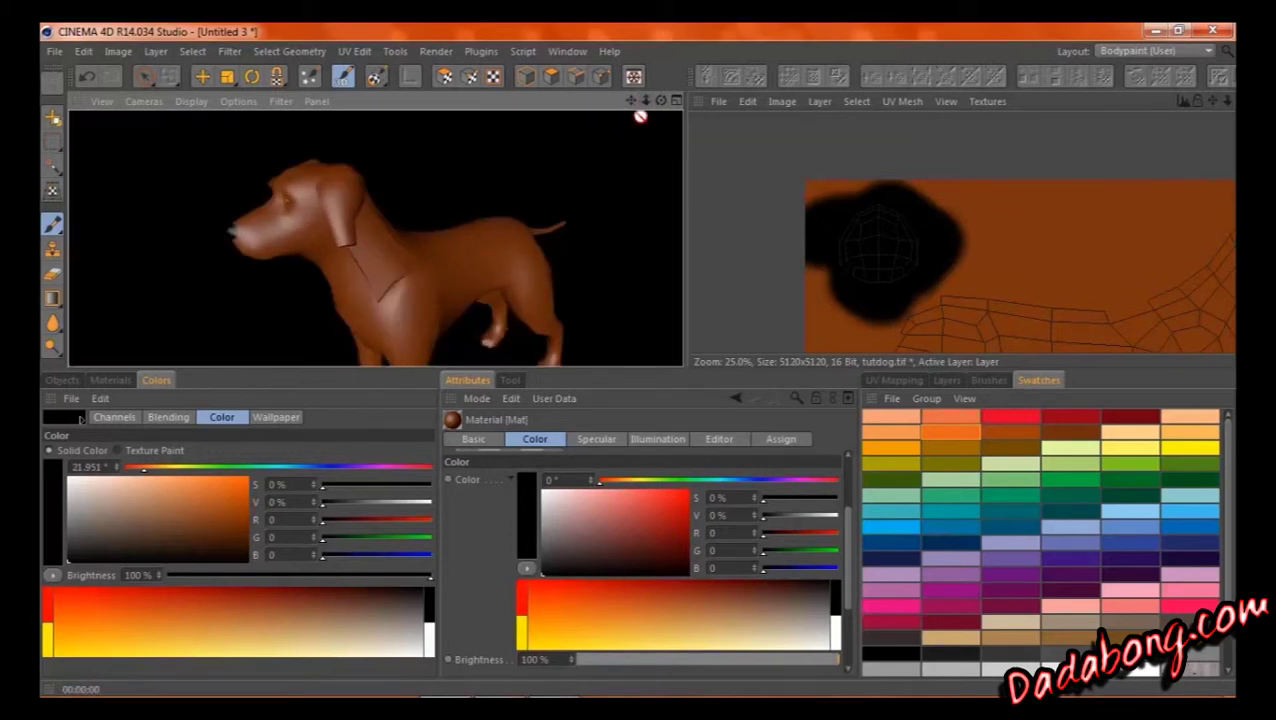
{"action": "left_click", "coordinate": [986, 101]}
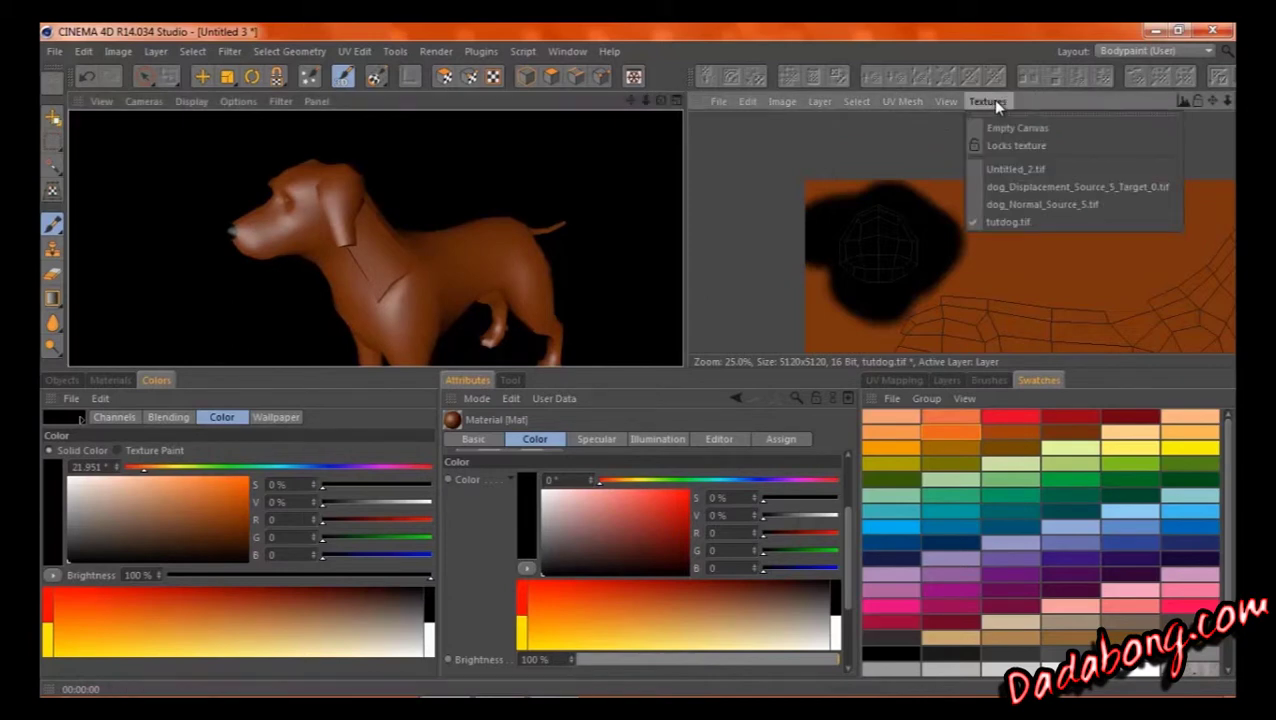
Close the Untitled_2.tif texture without saving its changes.
{"action": "left_click", "coordinate": [1010, 167]}
{"action": "left_click", "coordinate": [718, 100]}
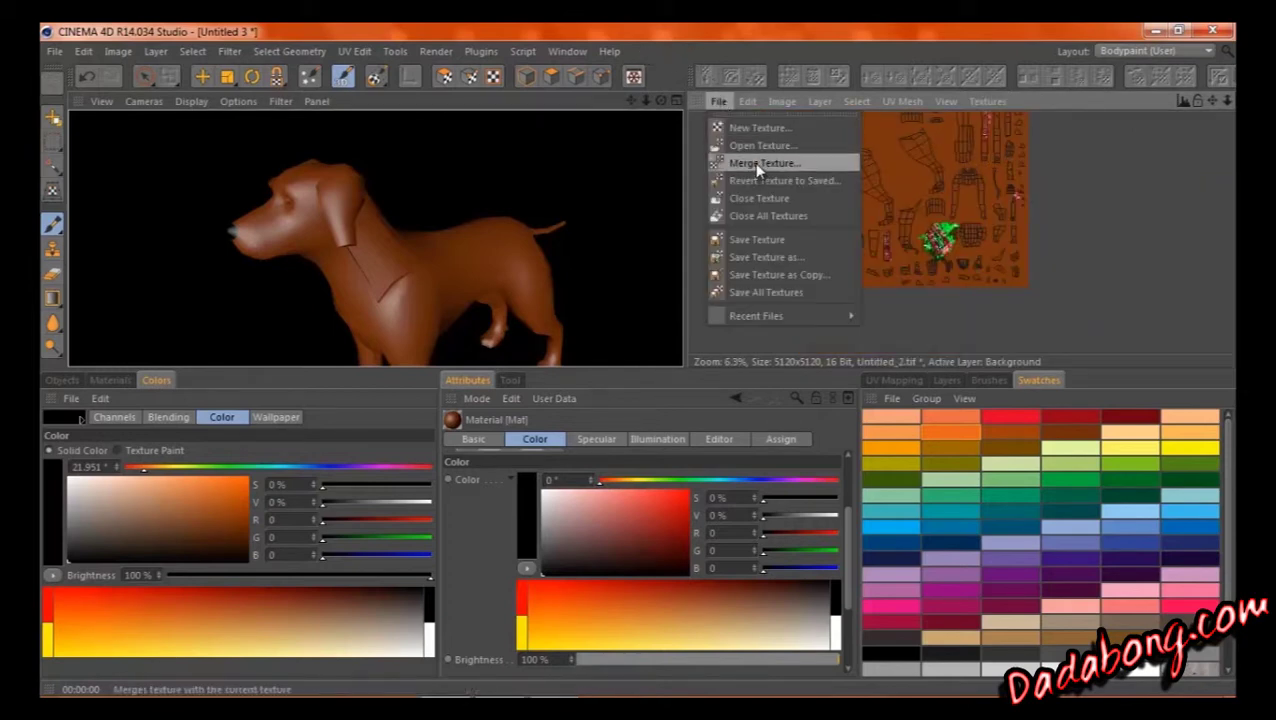
{"action": "left_click", "coordinate": [760, 198]}
{"action": "left_click", "coordinate": [651, 428]}
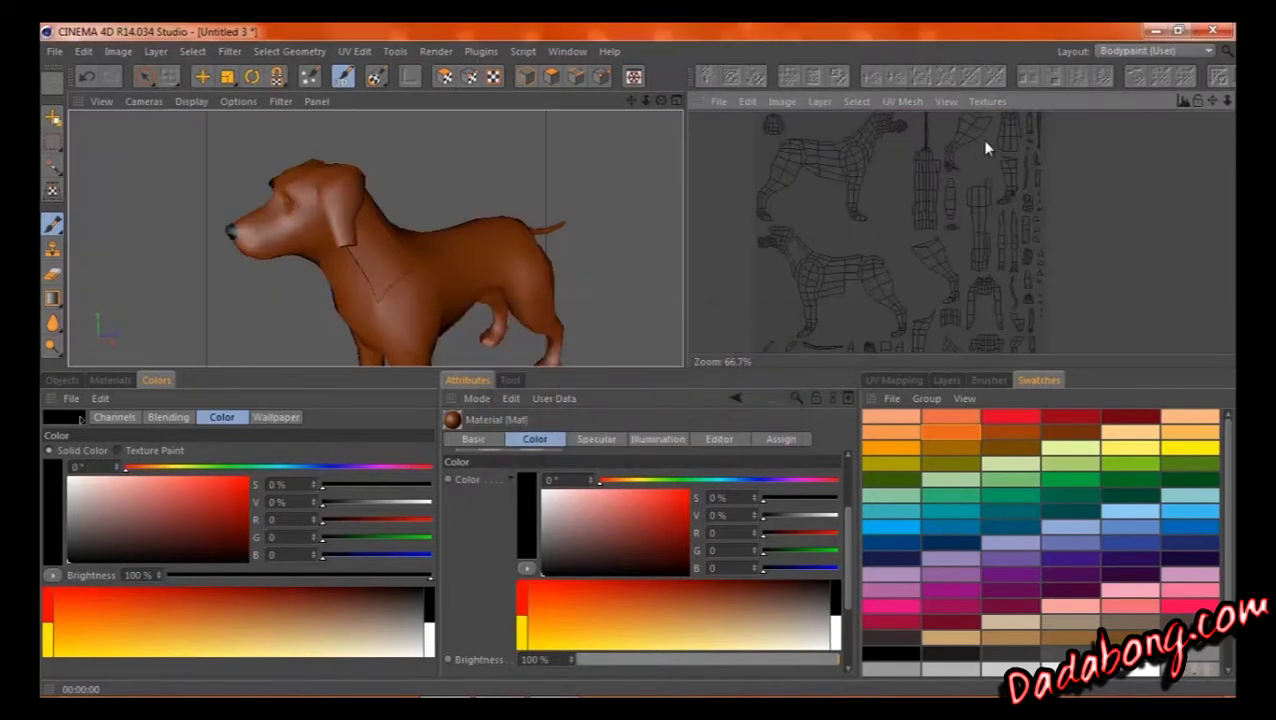
Switch back to tutdog.tif, frame its UV layout, and make the 3D and texture views taller.
{"action": "left_click", "coordinate": [988, 101]}
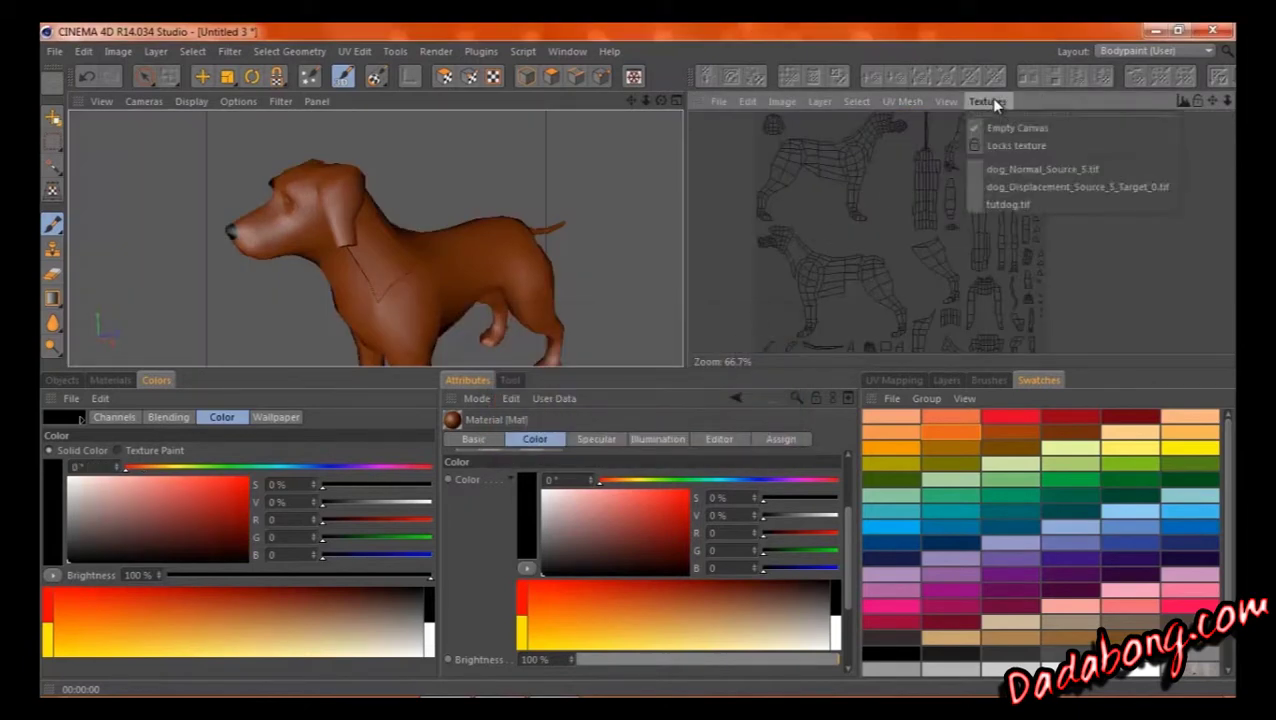
{"action": "left_click", "coordinate": [1007, 204]}
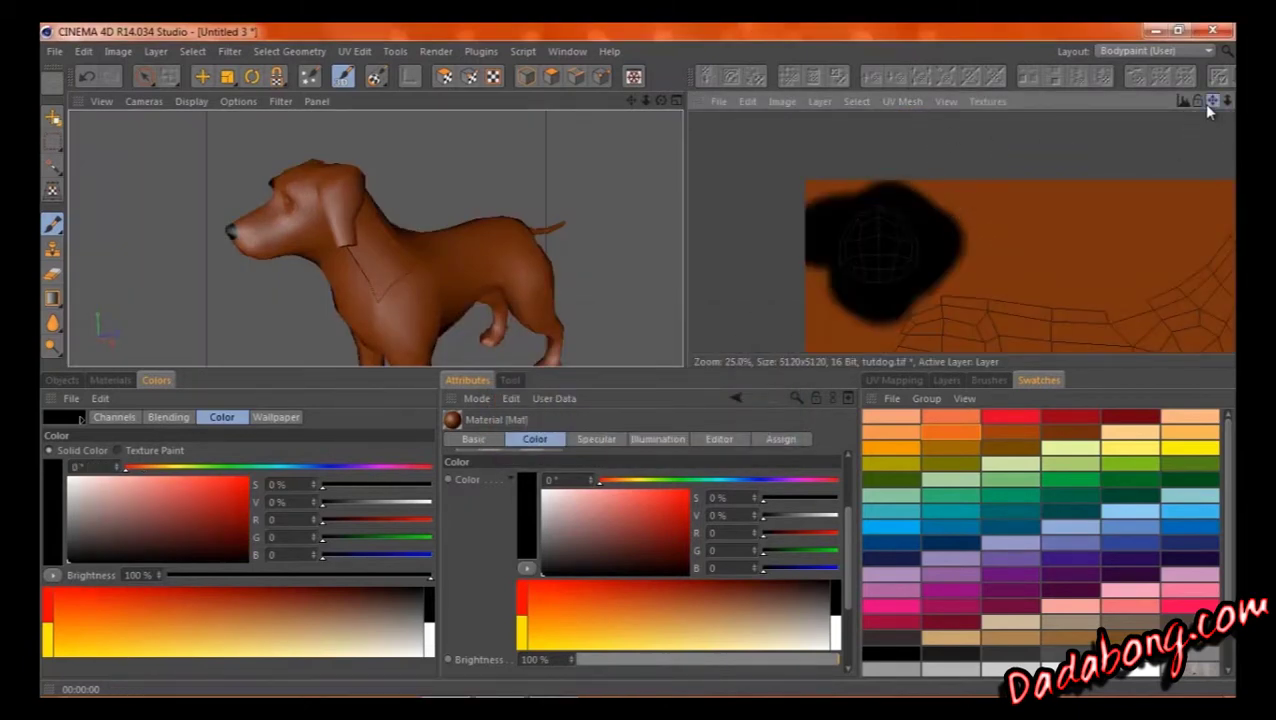
{"action": "left_click_drag", "start_coordinate": [1212, 101], "coordinate": [690, 362]}
{"action": "scroll", "coordinate": [1005, 205], "scroll_direction": "down", "scroll_amount": 10}
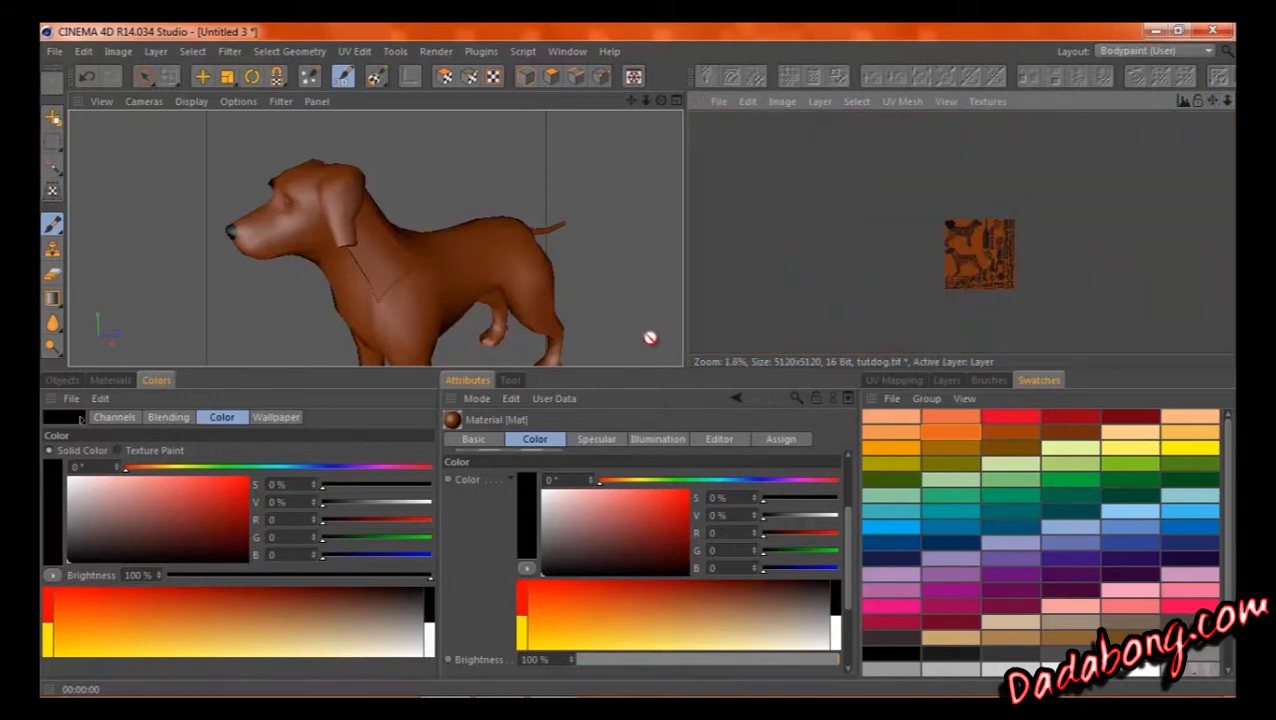
{"action": "left_click_drag", "start_coordinate": [681, 370], "coordinate": [720, 467]}
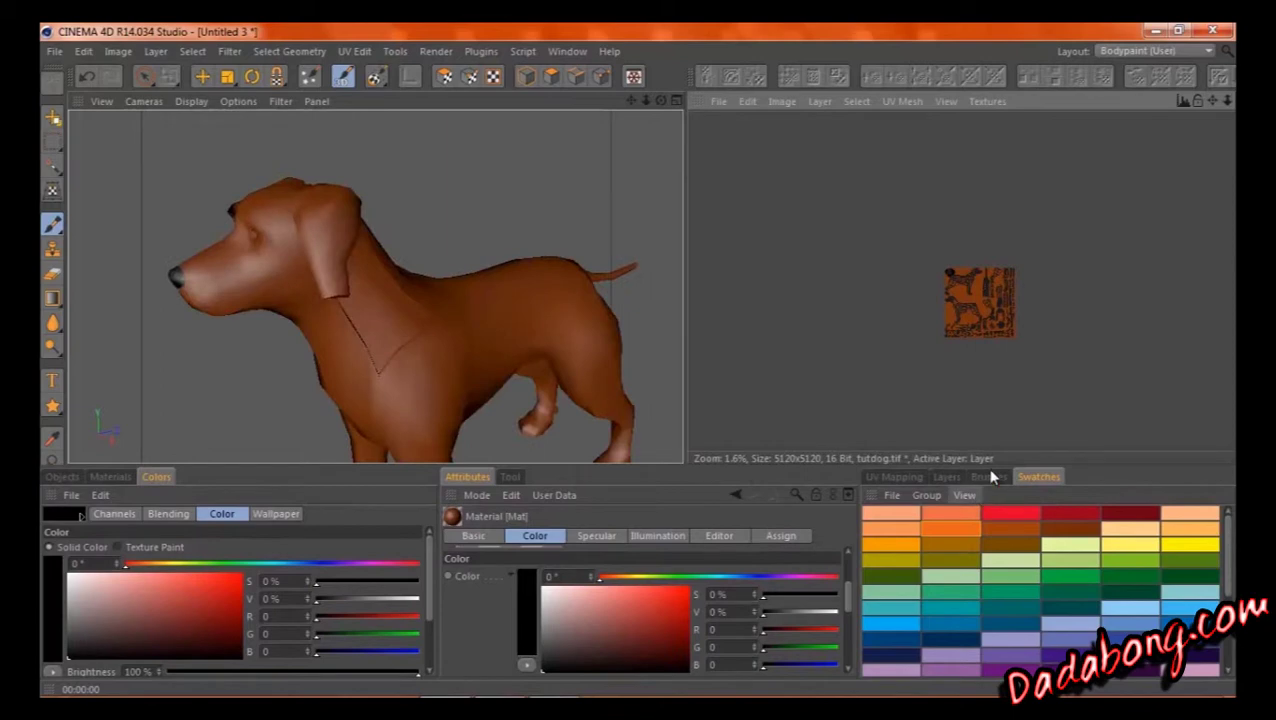
Show the brush presets and the Objects list while orbiting the dog to a front view.
{"action": "left_click", "coordinate": [989, 477]}
{"action": "scroll", "coordinate": [1205, 127], "scroll_direction": "up", "scroll_amount": 9}
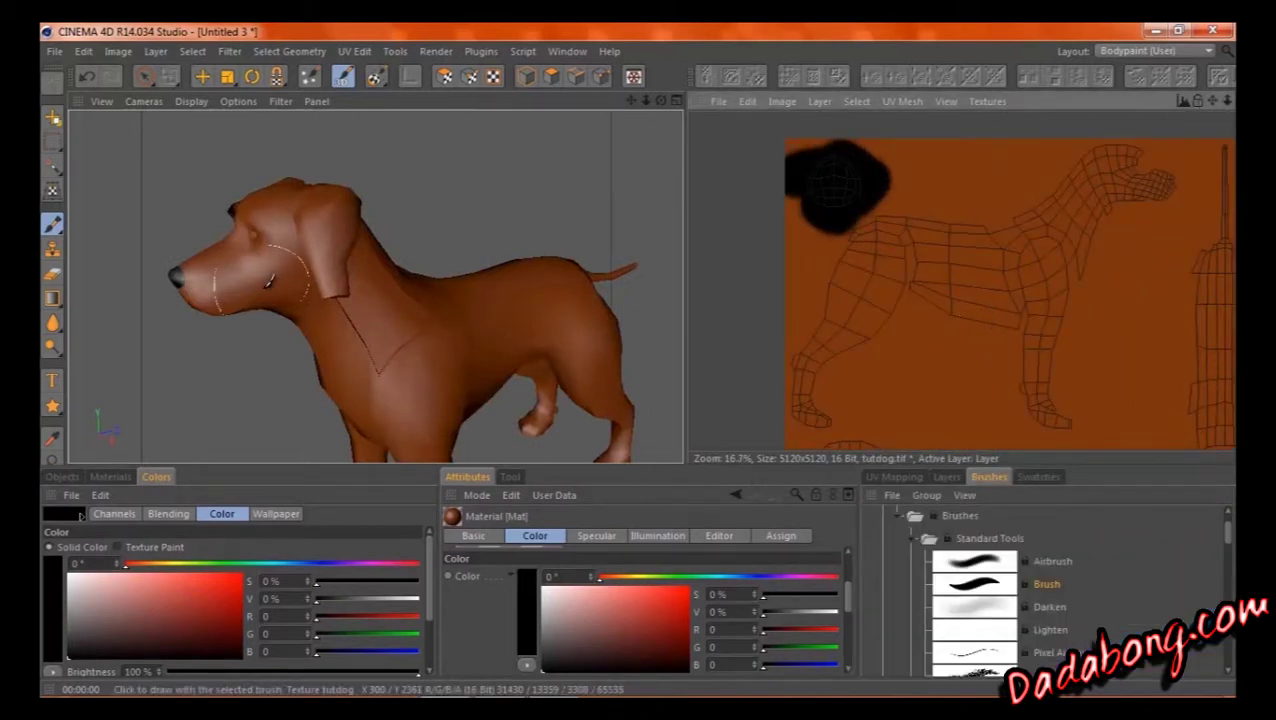
{"action": "left_click_drag", "start_coordinate": [657, 104], "coordinate": [642, 367]}
{"action": "left_click", "coordinate": [110, 477]}
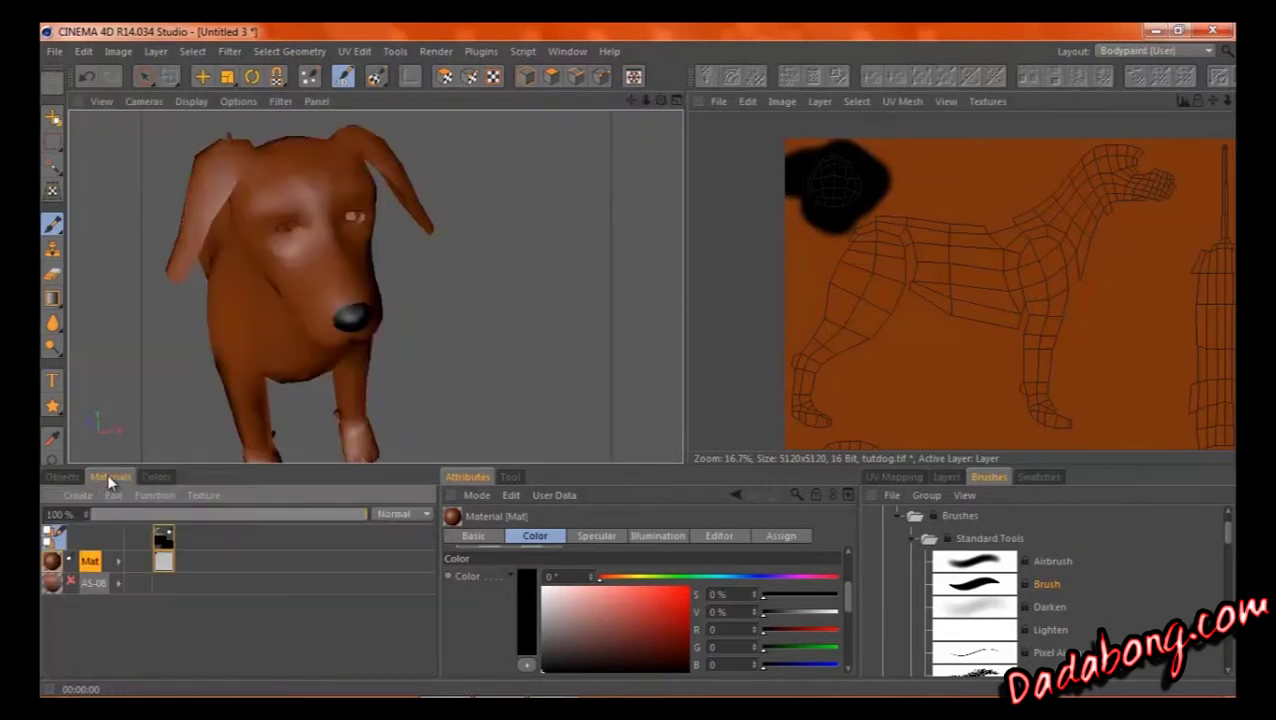
{"action": "left_click", "coordinate": [61, 478]}
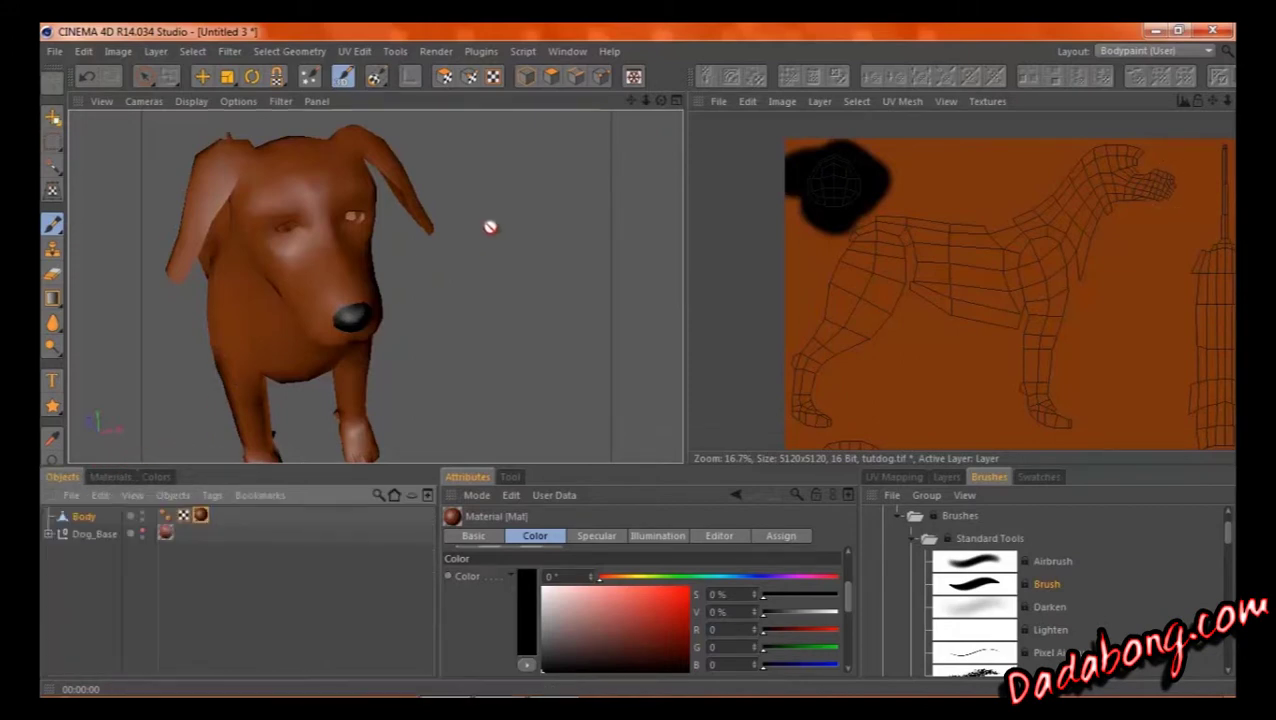
{"action": "mouse_move", "coordinate": [663, 103]}
{"action": "left_mouse_down"}
{"action": "mouse_move", "coordinate": [620, 357]}
{"action": "mouse_move", "coordinate": [641, 366]}
{"action": "left_mouse_up"}
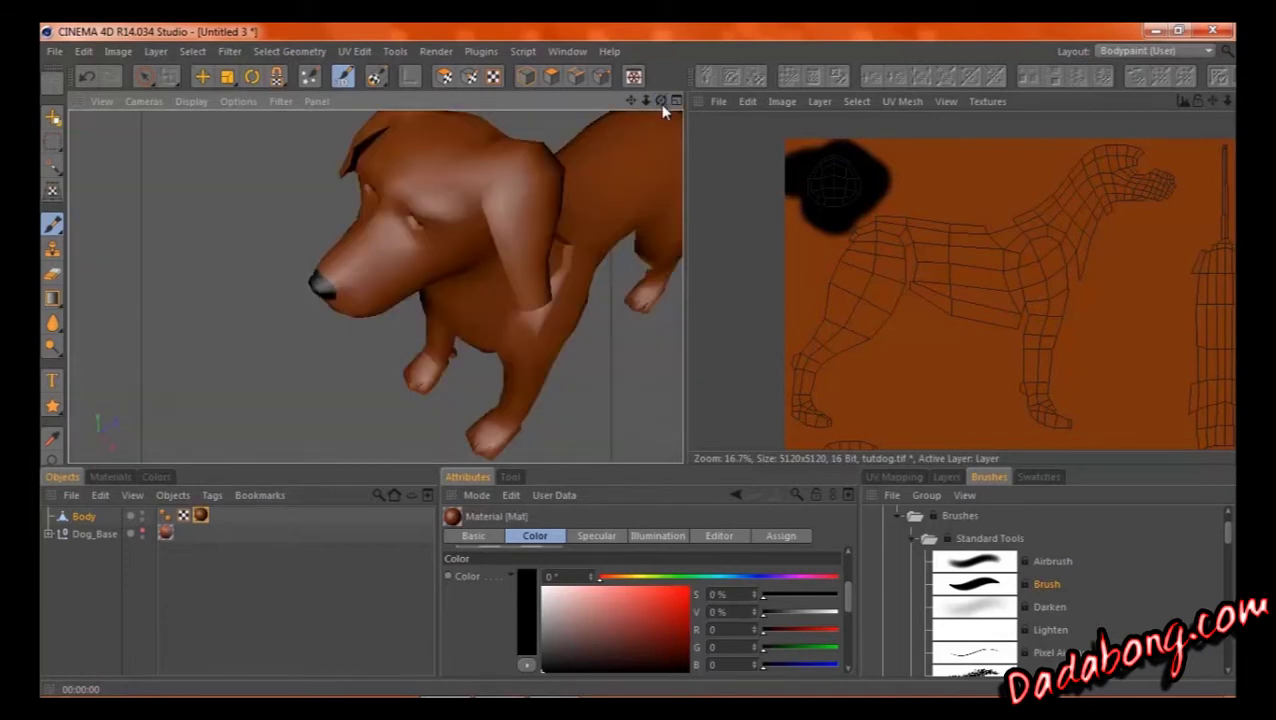
Orbit to a side view of the dog and zoom the texture view out to 11.6%.
{"action": "left_click_drag", "start_coordinate": [645, 104], "coordinate": [640, 104]}
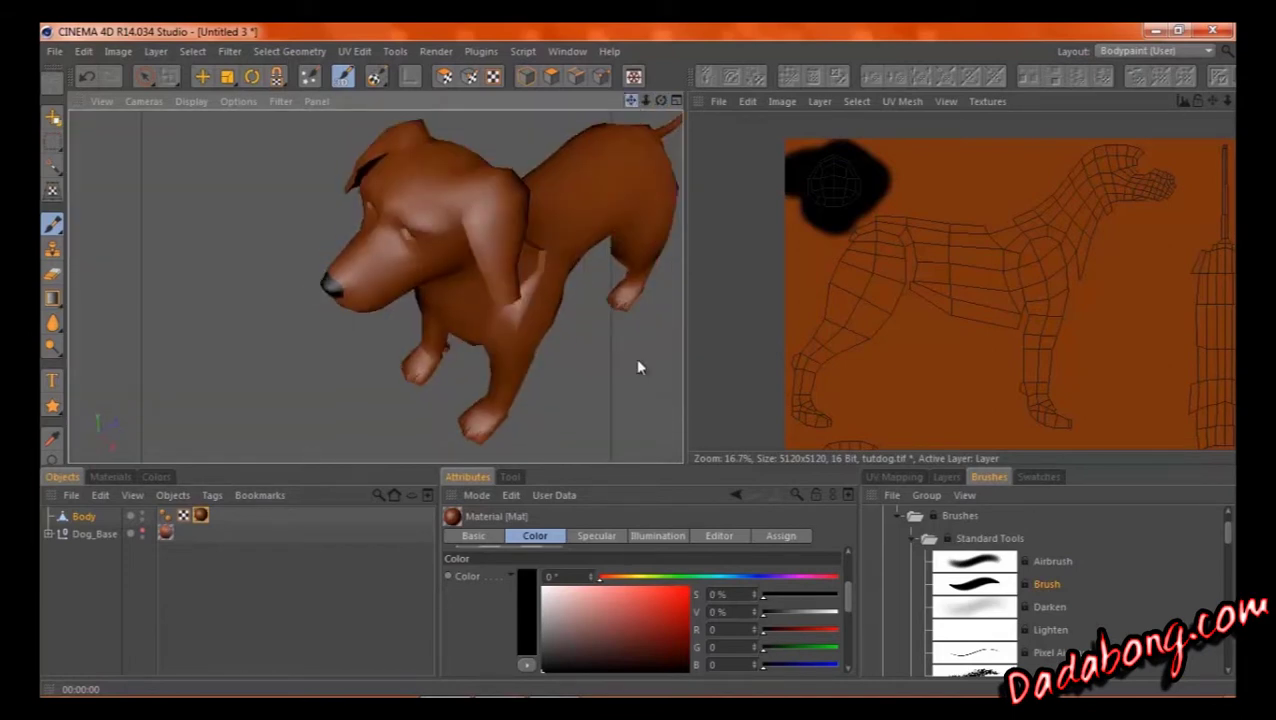
{"action": "mouse_move", "coordinate": [638, 368]}
{"action": "left_mouse_down"}
{"action": "mouse_move", "coordinate": [641, 105]}
{"action": "mouse_move", "coordinate": [638, 366]}
{"action": "left_mouse_up"}
{"action": "left_click_drag", "start_coordinate": [638, 139], "coordinate": [653, 110]}
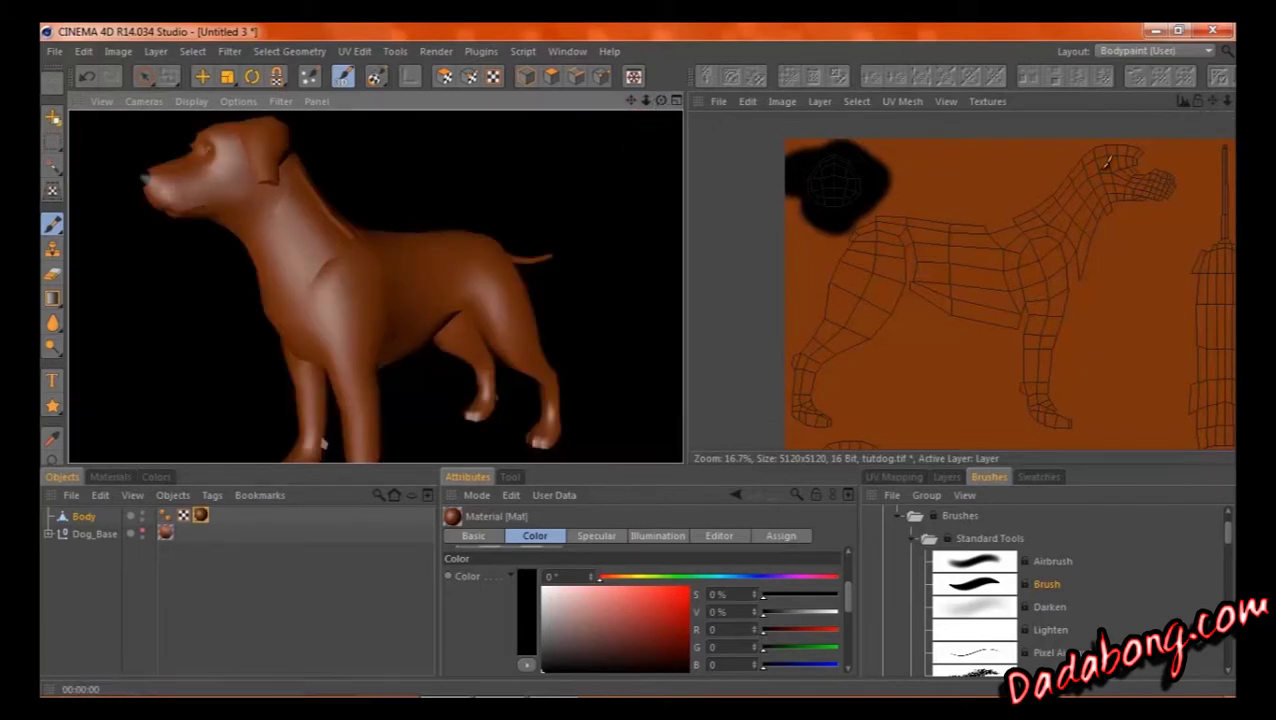
{"action": "left_click_drag", "start_coordinate": [1227, 107], "coordinate": [1226, 103]}
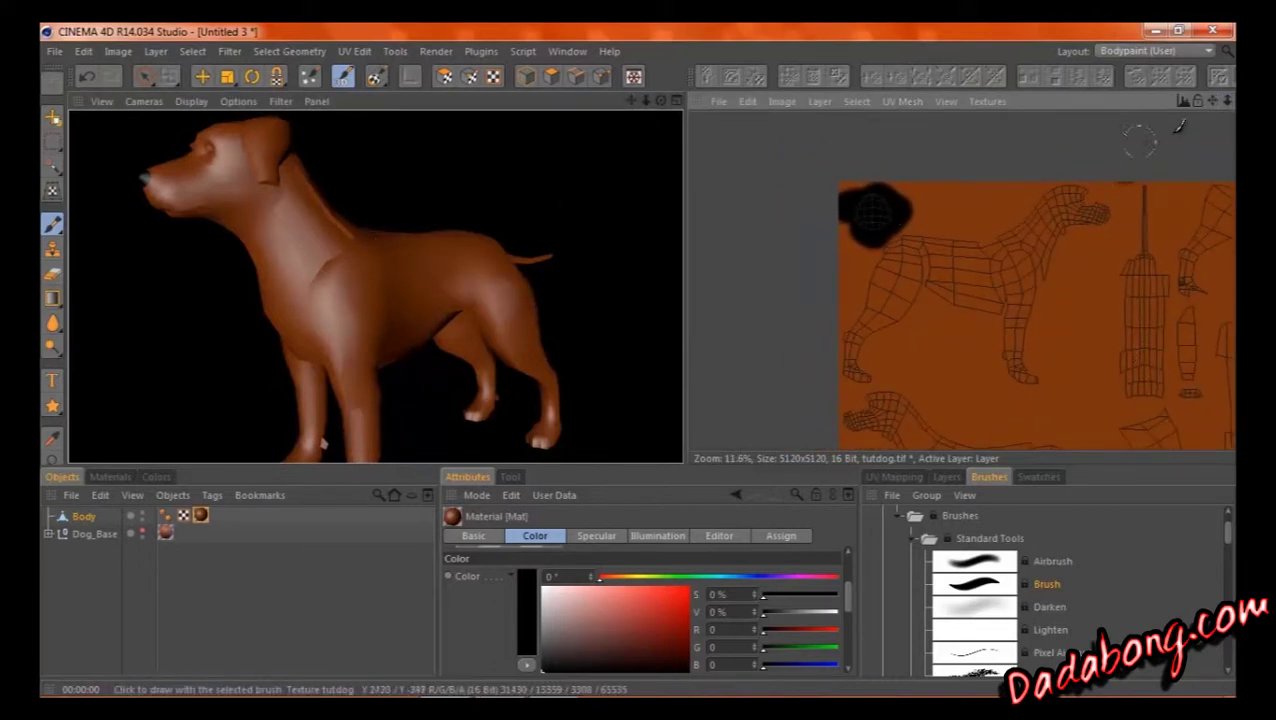
{"action": "left_click_drag", "start_coordinate": [1212, 101], "coordinate": [690, 368]}
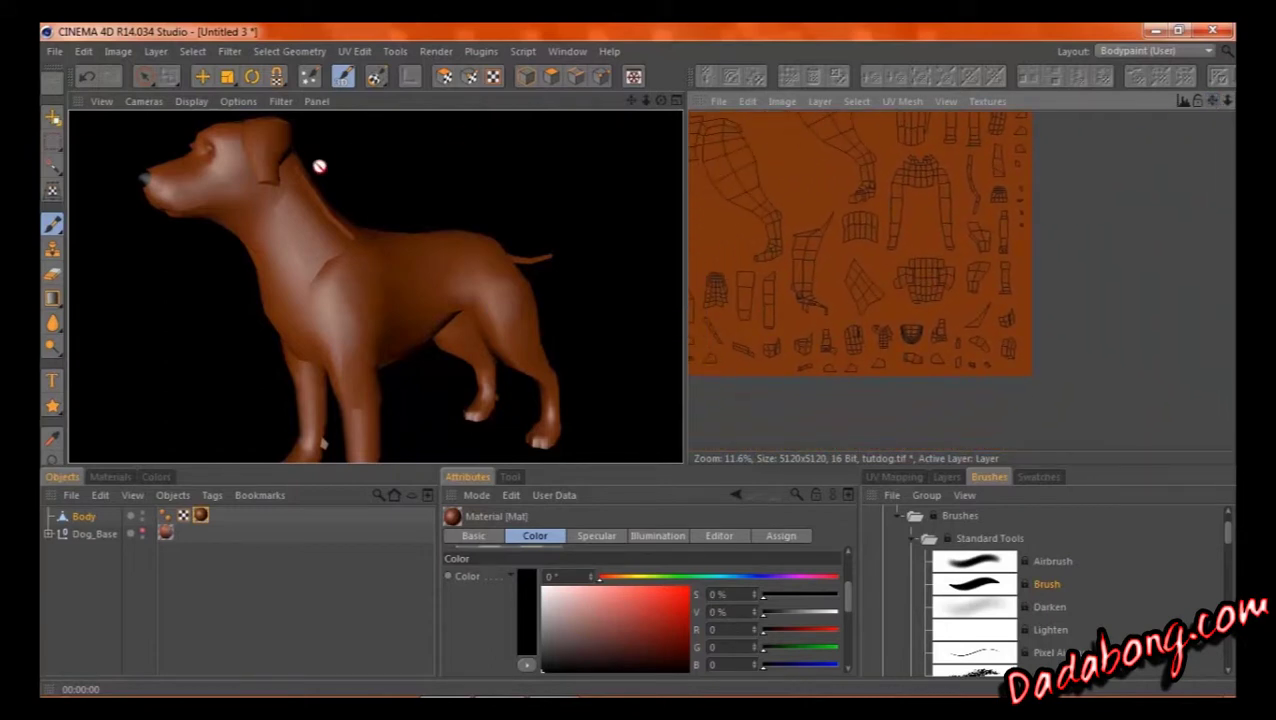
With Live Selection in Polygon mode, deselect all and paint-select a patch of neck polygons.
{"action": "left_click", "coordinate": [145, 76]}
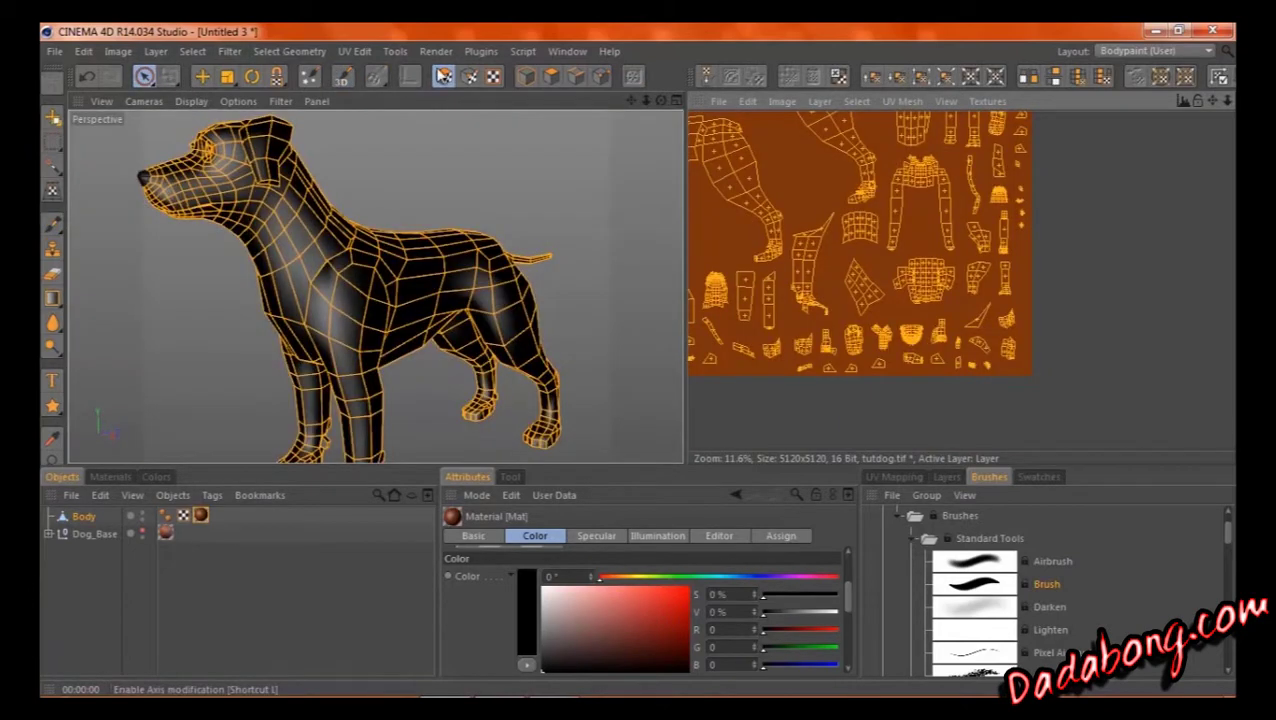
{"action": "left_click", "coordinate": [445, 76]}
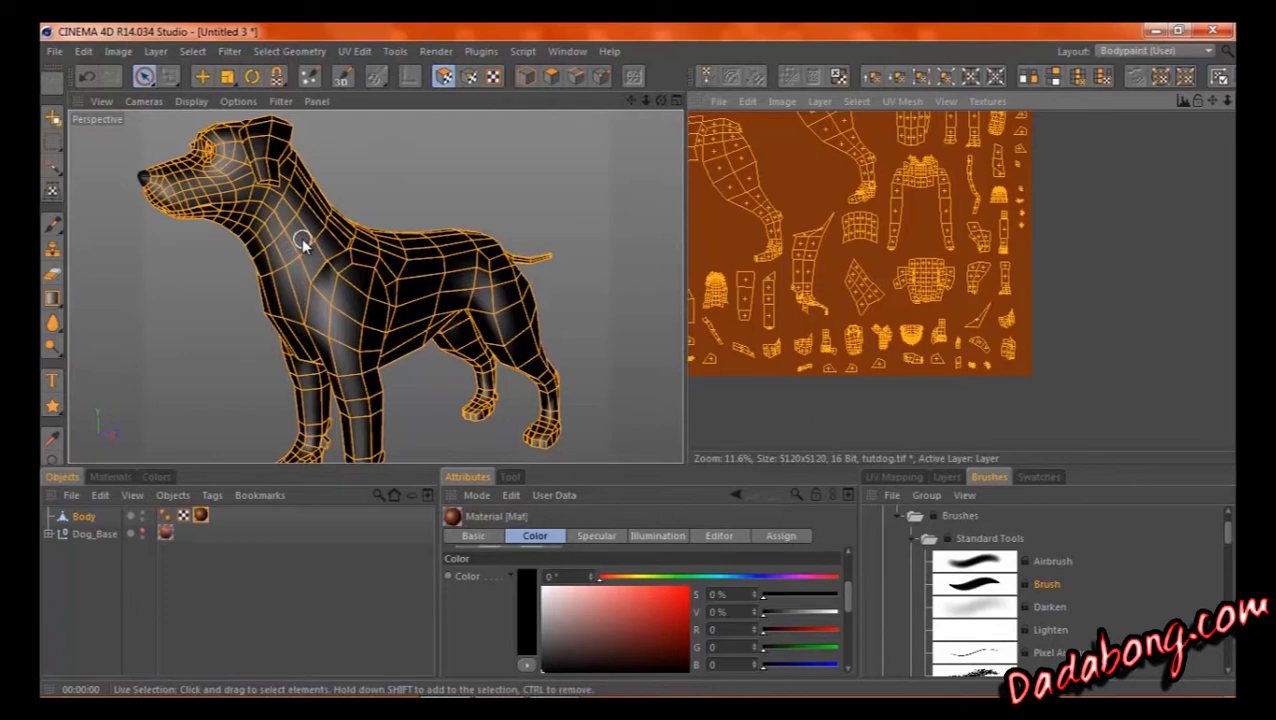
{"action": "left_click", "coordinate": [122, 305]}
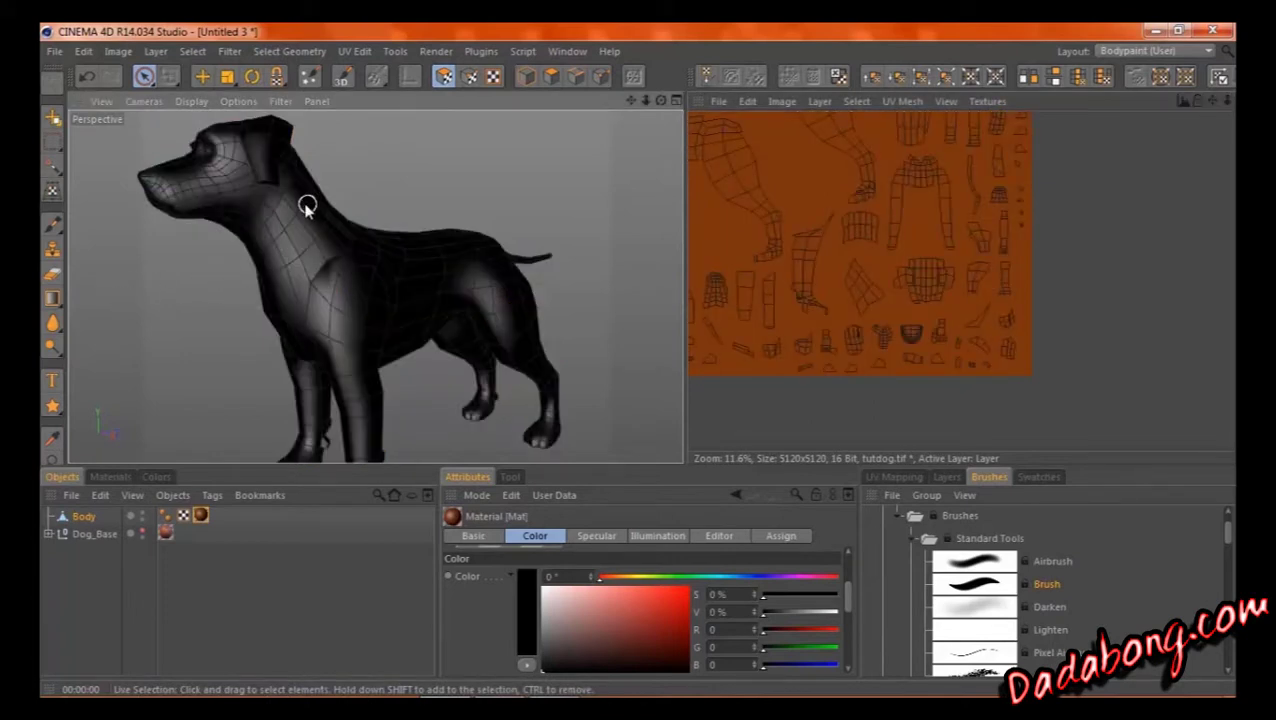
{"action": "left_click_drag", "start_coordinate": [305, 208], "coordinate": [314, 254]}
{"action": "left_click_drag", "start_coordinate": [327, 243], "coordinate": [328, 244]}
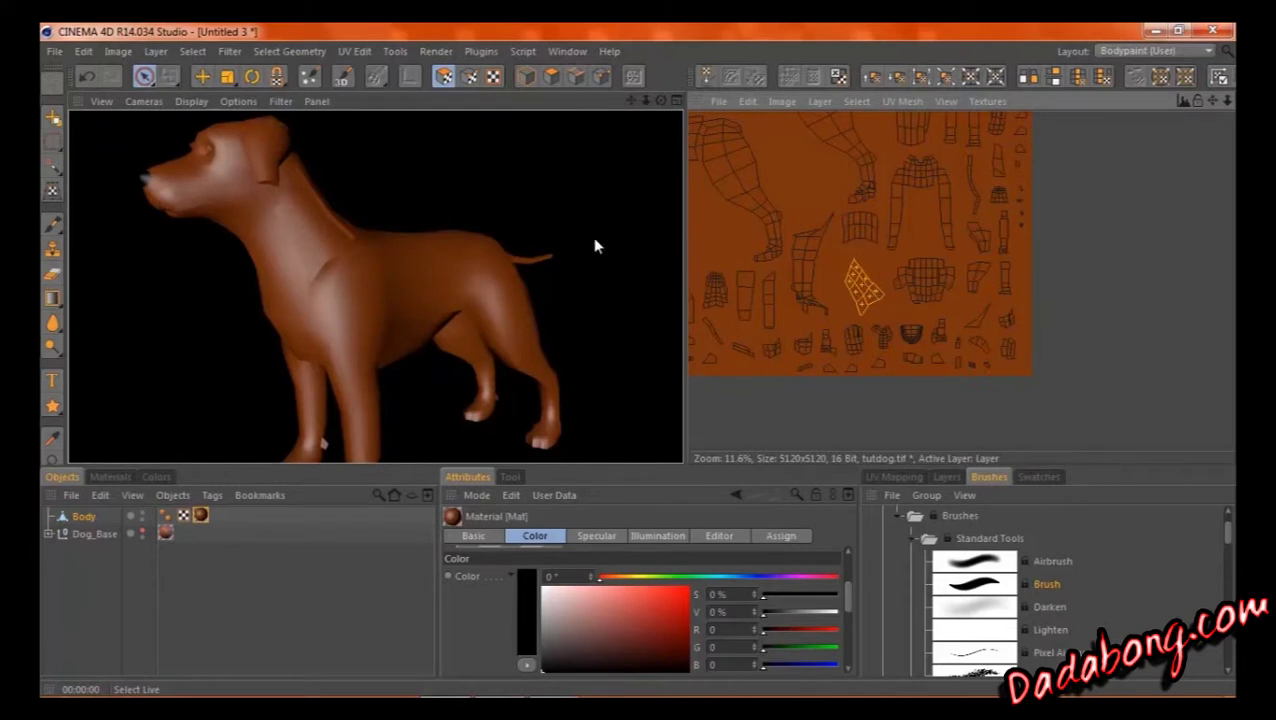
{"action": "left_click_drag", "start_coordinate": [638, 364], "coordinate": [644, 364], "text": "alt"}
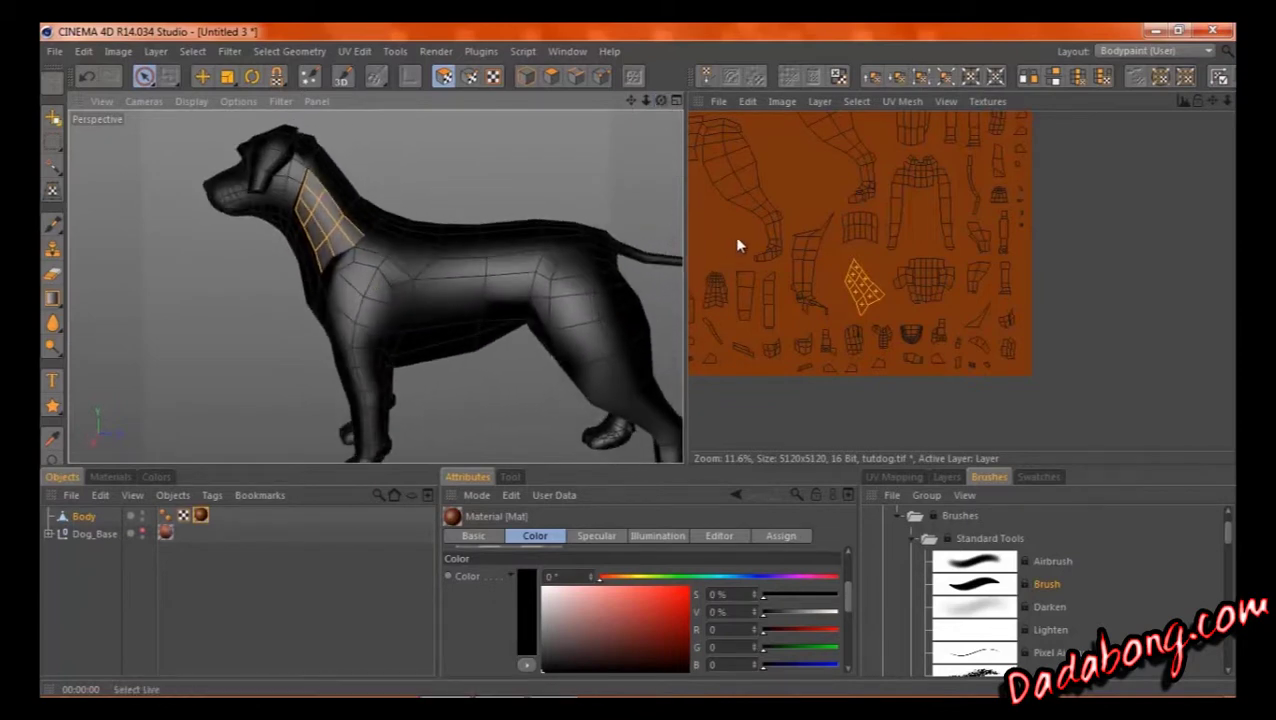
{"action": "left_click", "coordinate": [947, 477]}
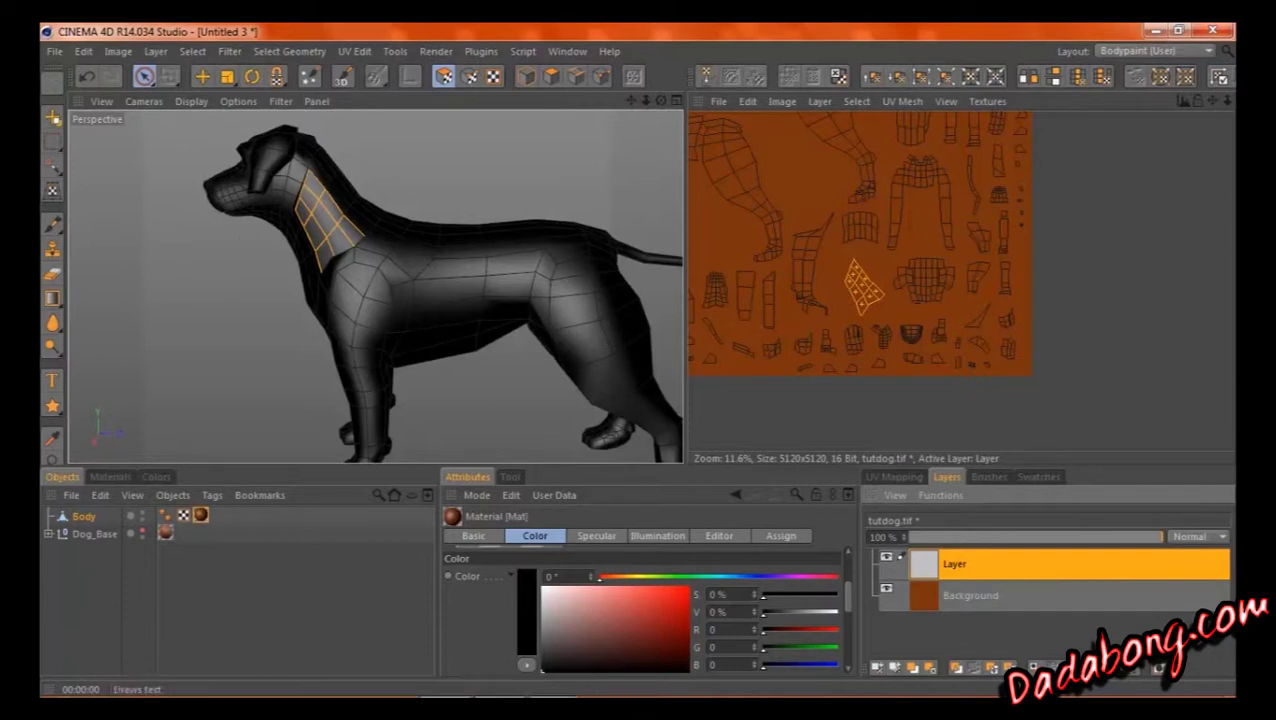
Switch the paint source to Texture Paint and choose Load from Disc... for the pattern image.
{"action": "left_click", "coordinate": [155, 477]}
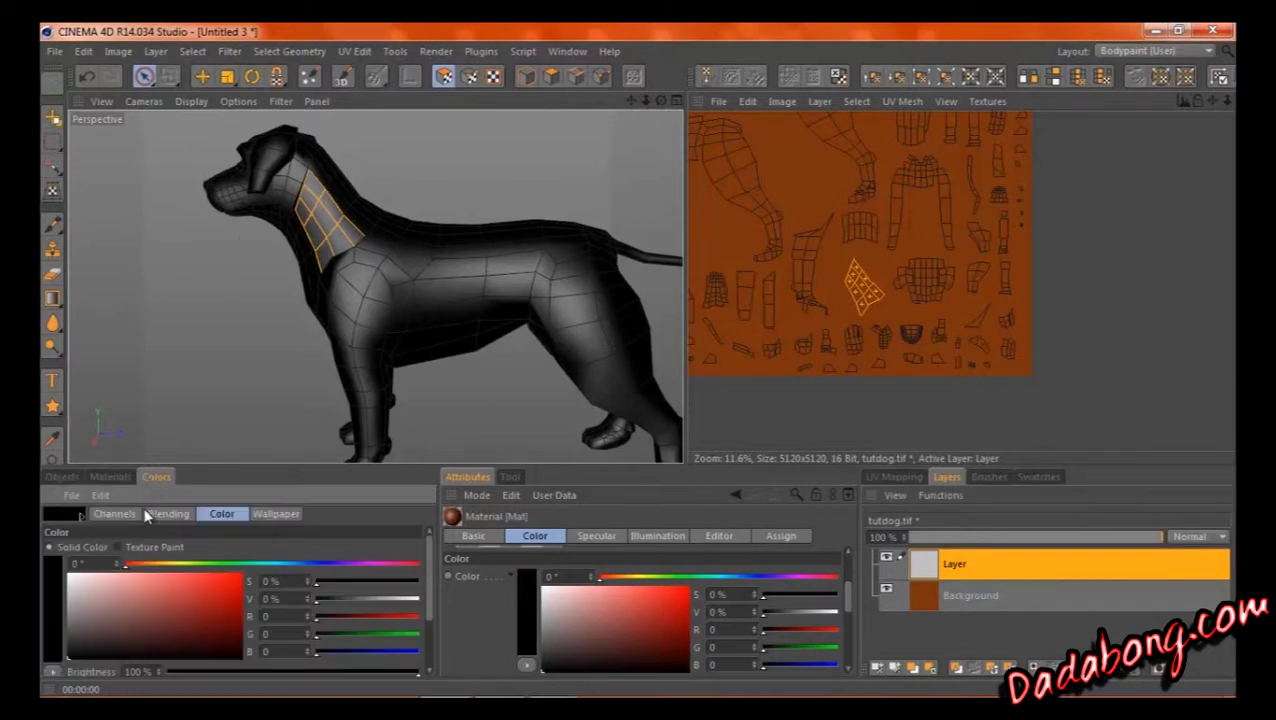
{"action": "left_click", "coordinate": [118, 547]}
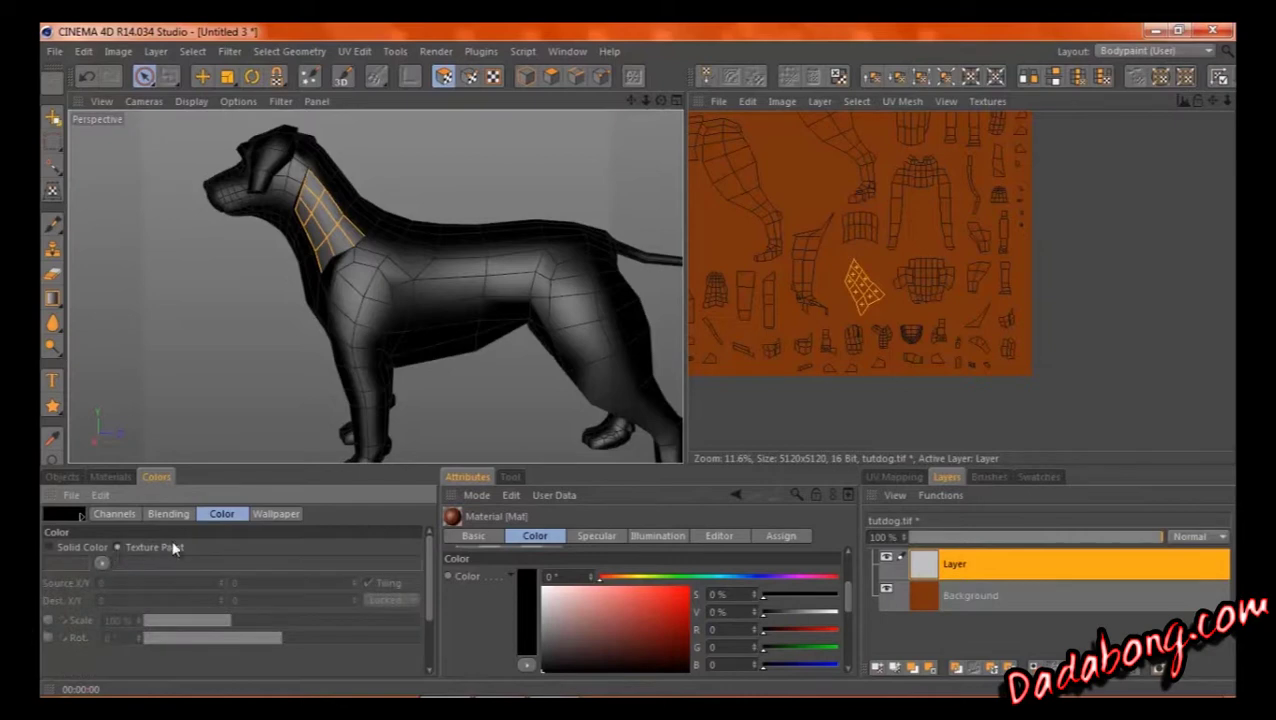
{"action": "left_click", "coordinate": [103, 563]}
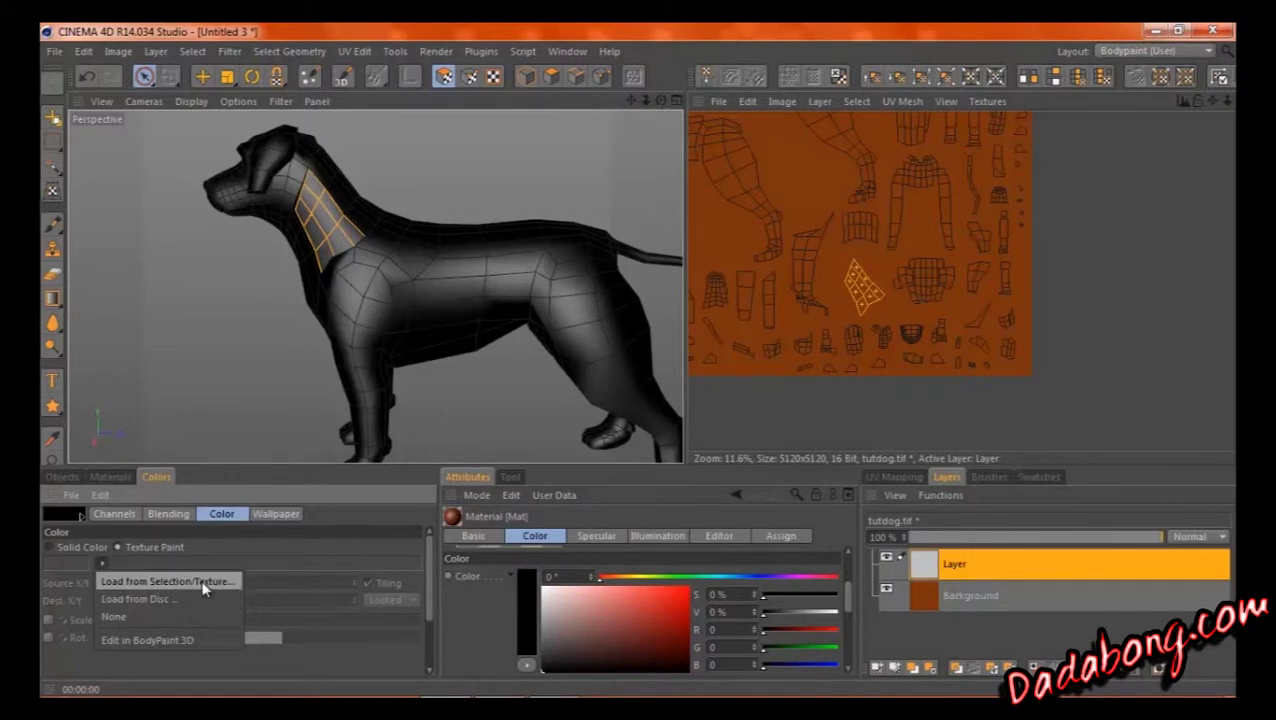
{"action": "left_click", "coordinate": [124, 598]}
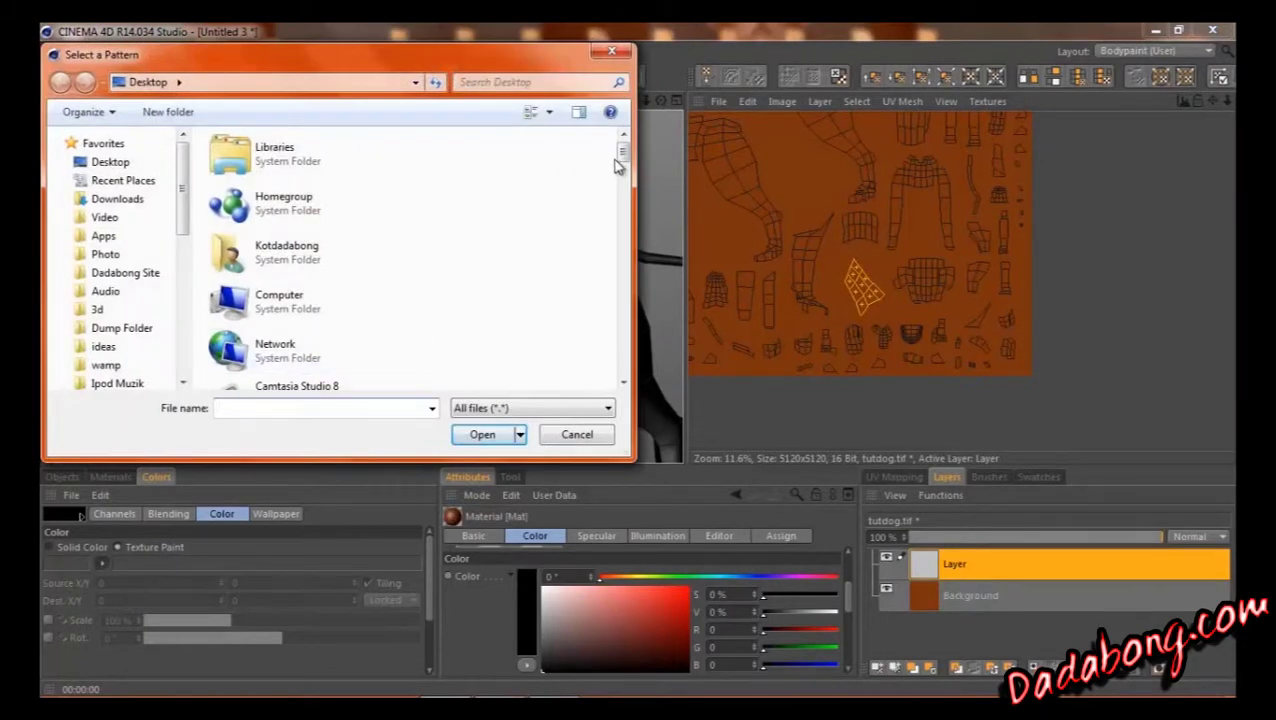